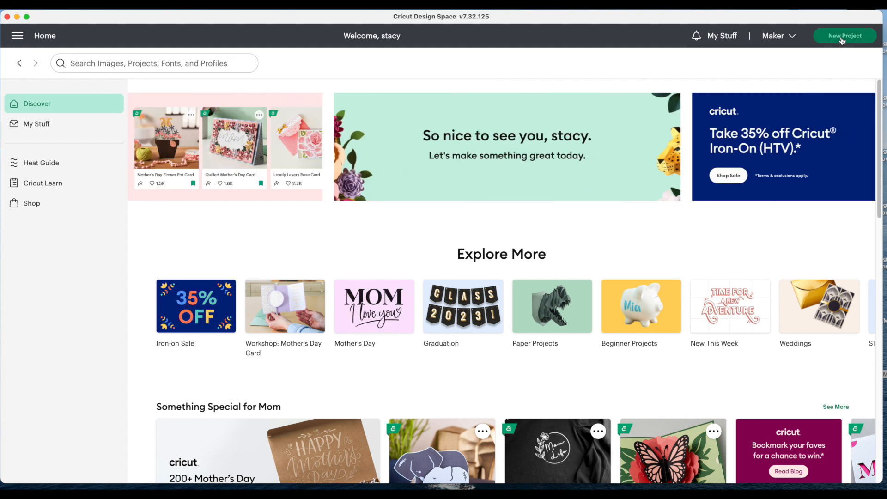
Step: Start a new project and add a square sized 12 by 12 inches
left_click(842, 37)
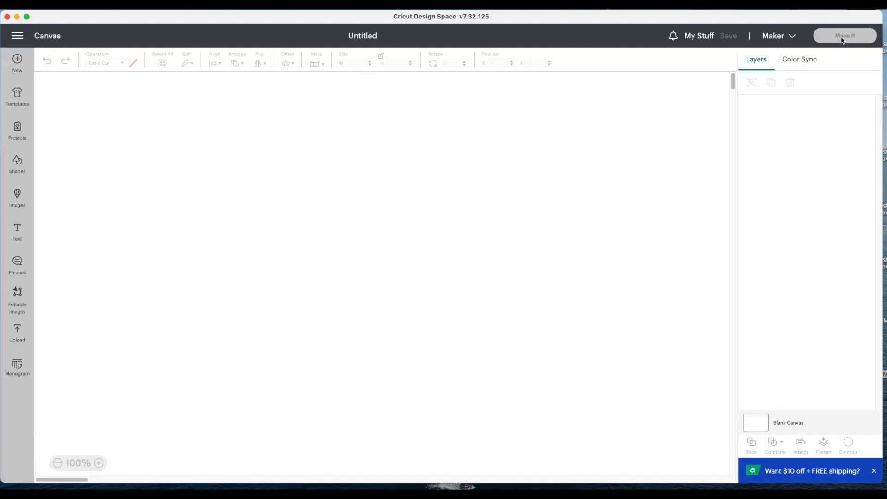
left_click(23, 200)
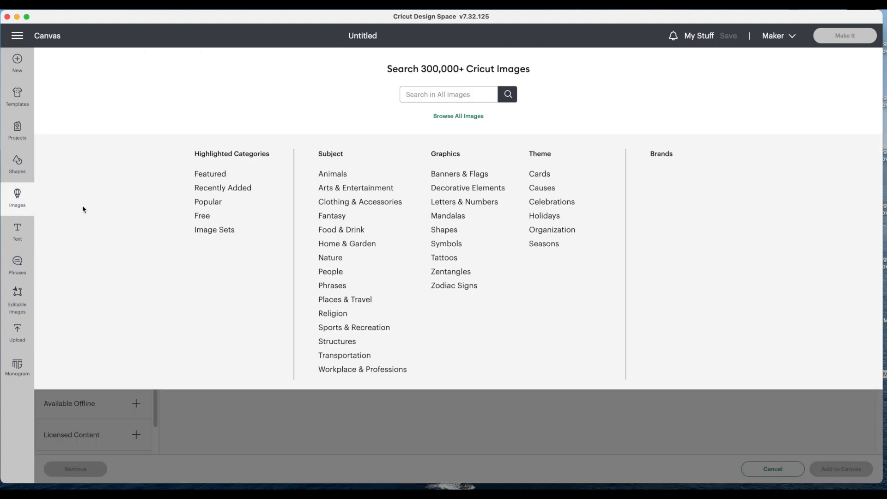
left_click(17, 162)
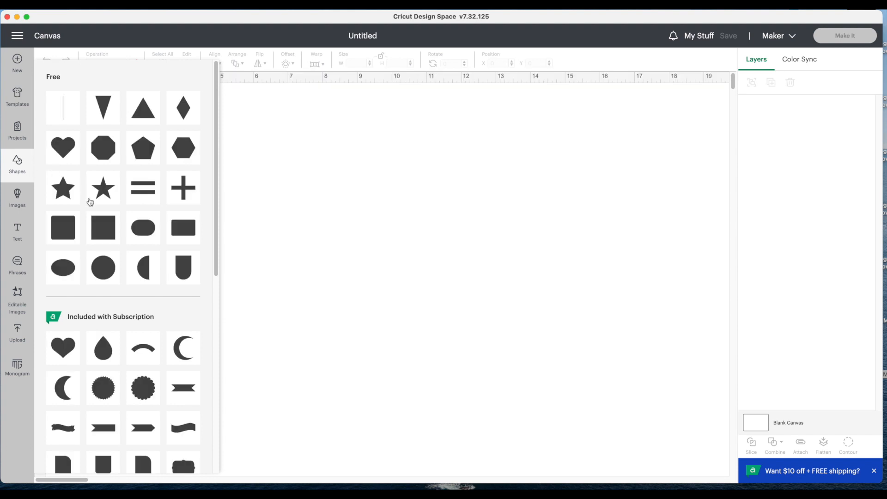
left_click(88, 193)
left_click(353, 62)
type("12")
key("Return")
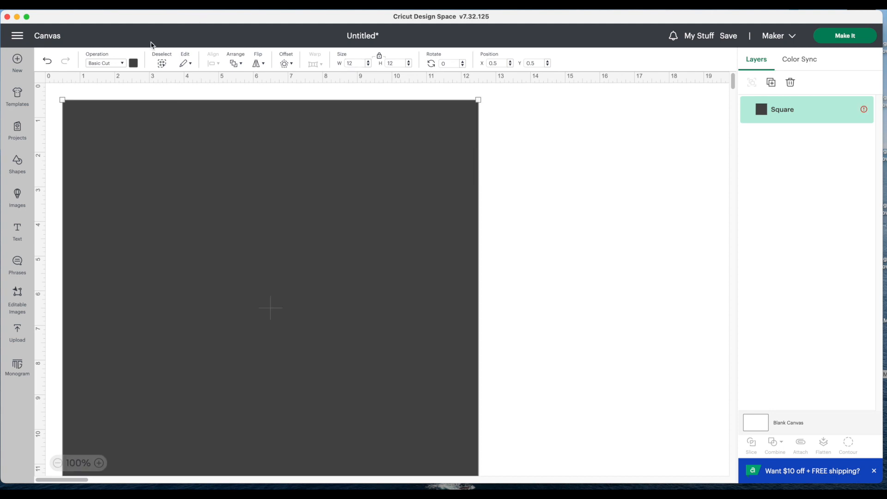
Step: Move the 12-inch square sideways to free up empty canvas beside it and color it light blue
left_click(56, 463)
left_click(87, 448)
left_click_drag(169, 263, 506, 263)
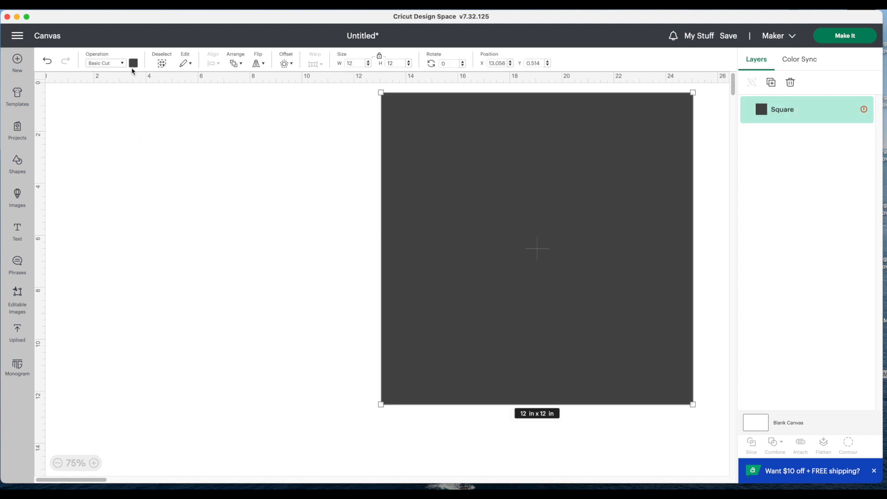
left_click(134, 63)
left_click(180, 110)
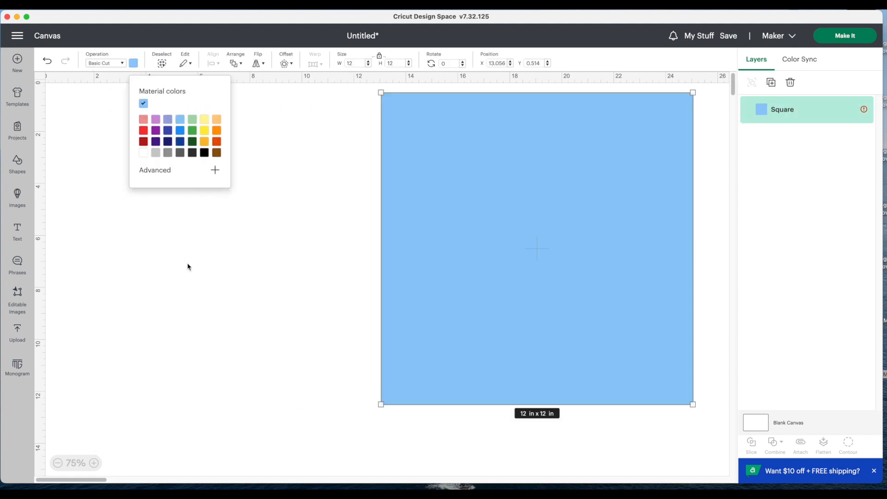
left_click(105, 190)
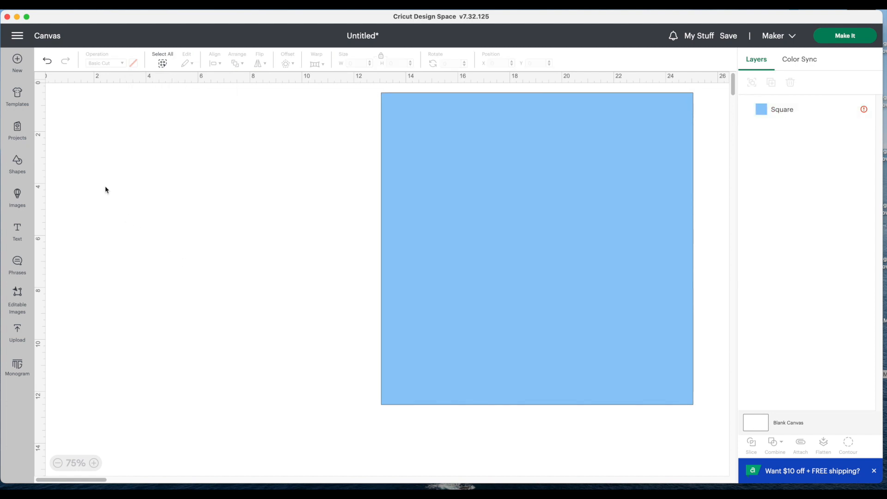
Step: Browse the Image Sets category of the image library and search it for "album"
left_click(17, 198)
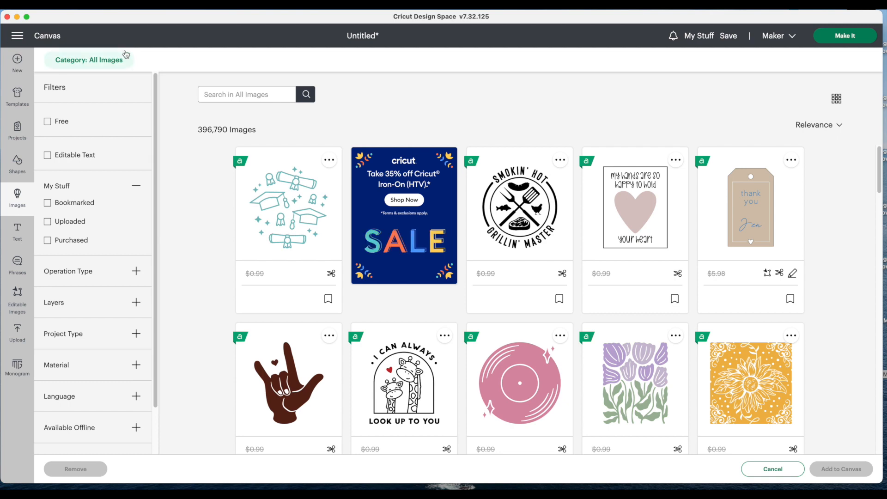
left_click(97, 63)
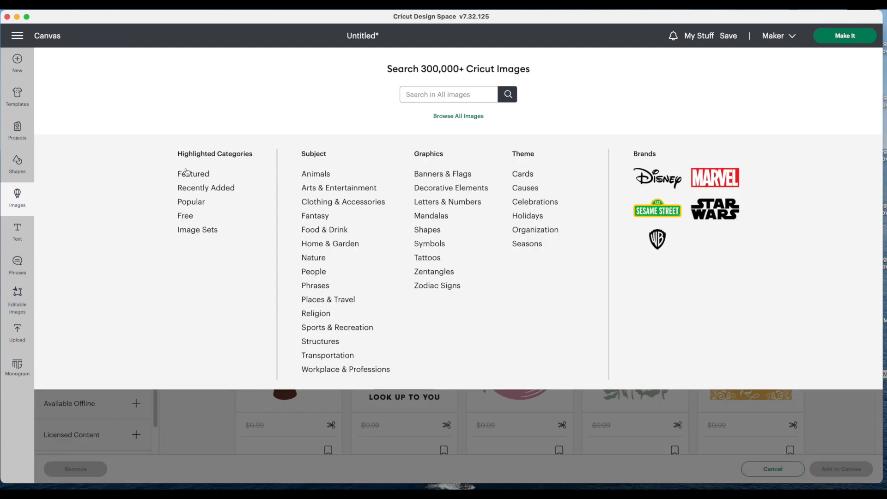
left_click(208, 232)
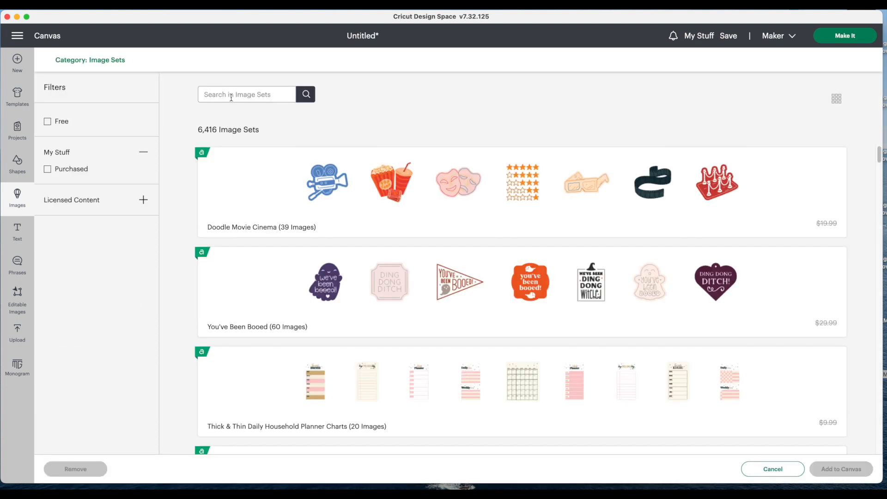
left_click(231, 97)
type("album")
key("Return")
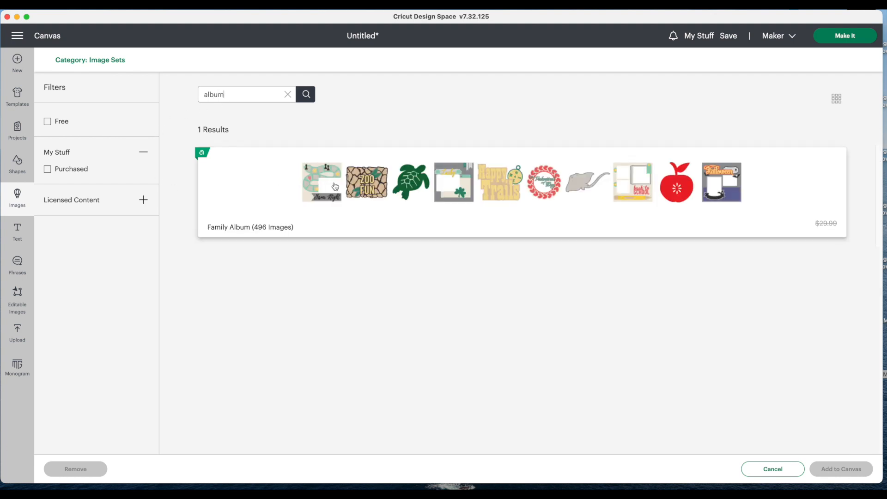
Step: Search the Family Album set for "easter" and add the Easter scrapbook page layout to the canvas
left_click(335, 186)
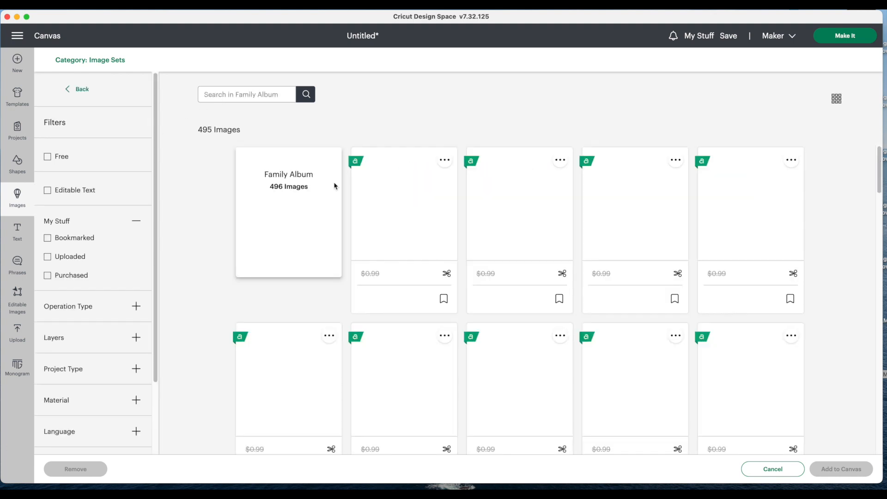
left_click(257, 97)
type("easter")
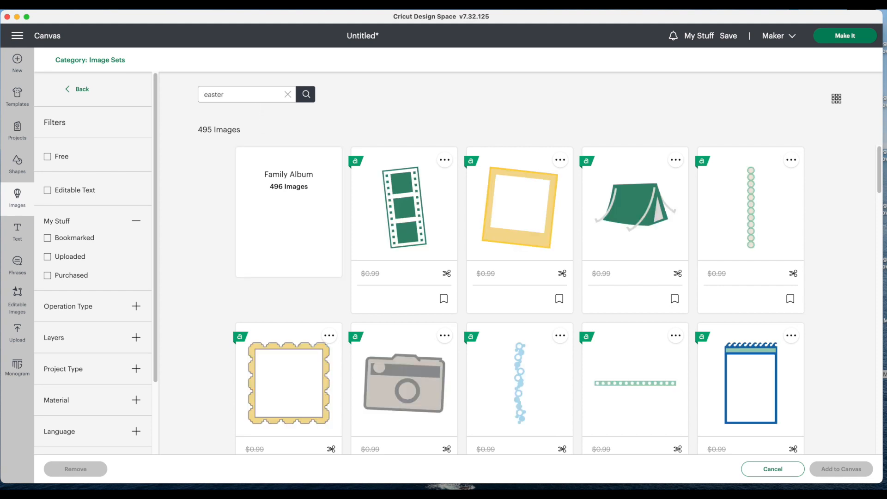
key("Return")
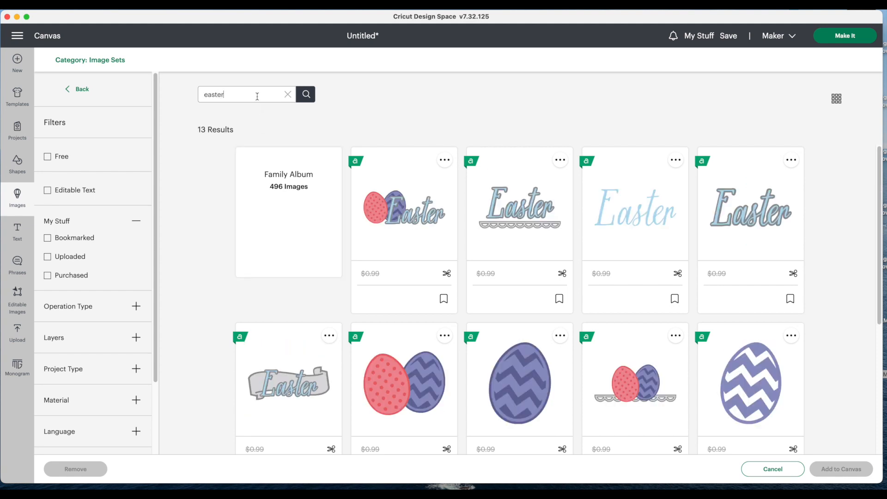
scroll(462, 238, "down", 5)
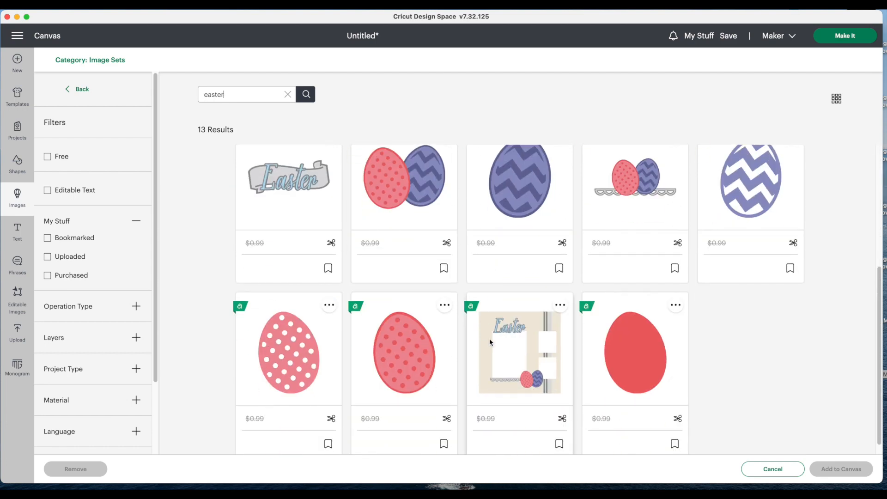
left_click(522, 337)
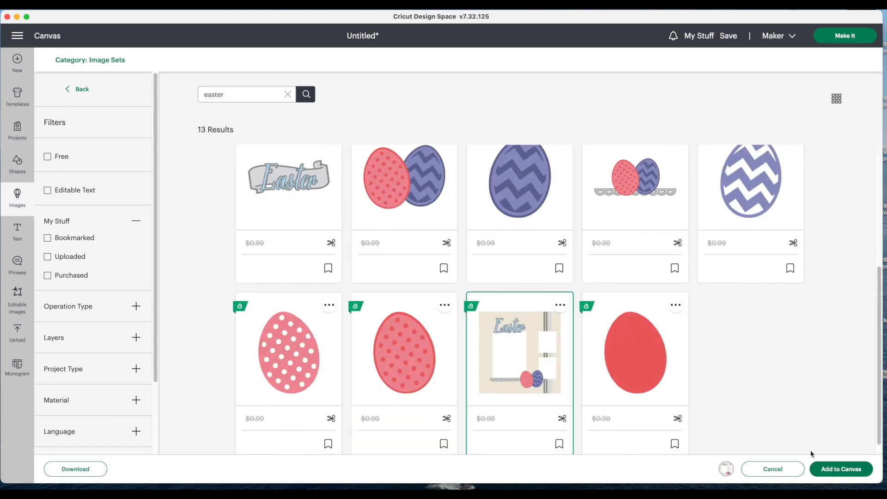
left_click(836, 469)
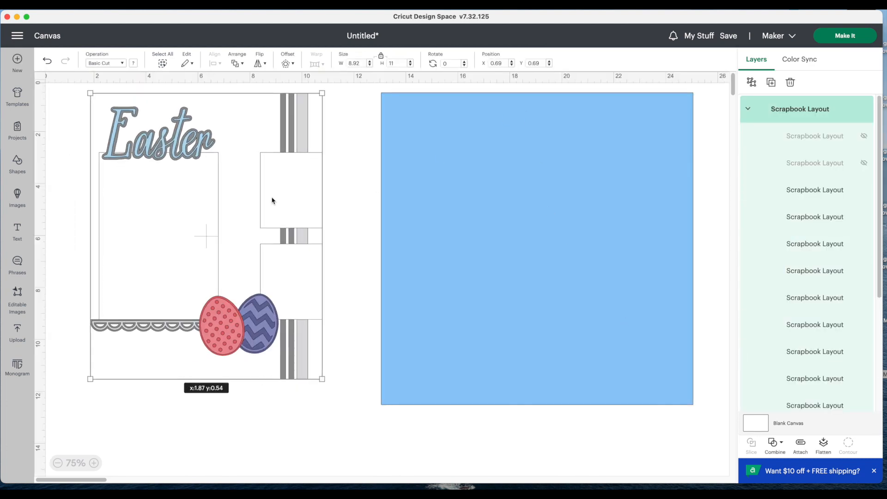
Step: Ungroup the Easter scrapbook layout and delete its two small white photo rectangles
left_click_drag(272, 201, 269, 199)
right_click(270, 199)
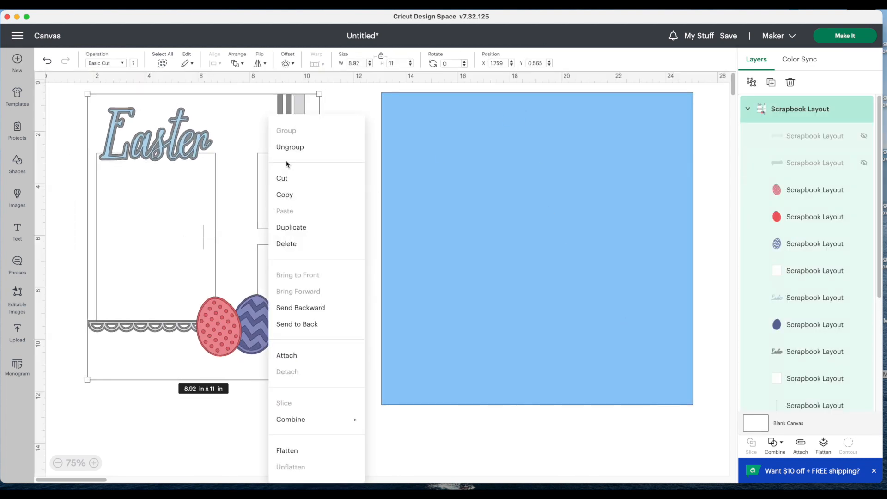
left_click(289, 146)
left_click(332, 187)
left_click(300, 186)
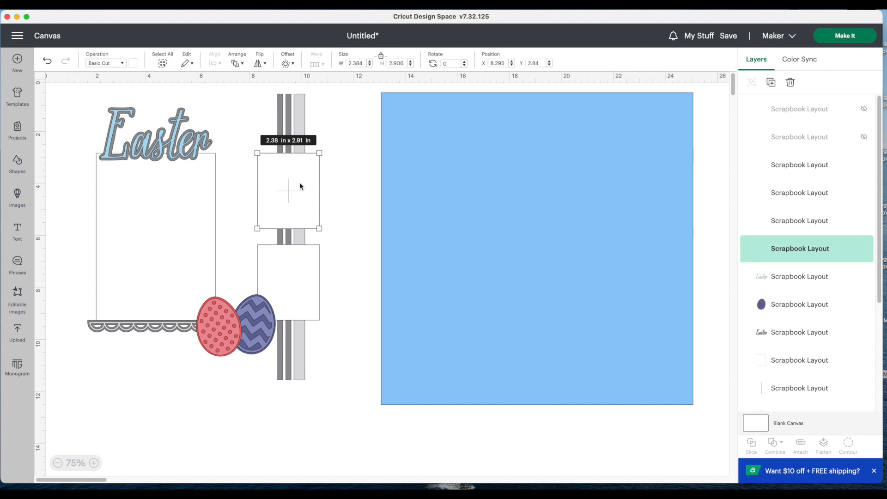
key("Delete")
left_click(298, 277)
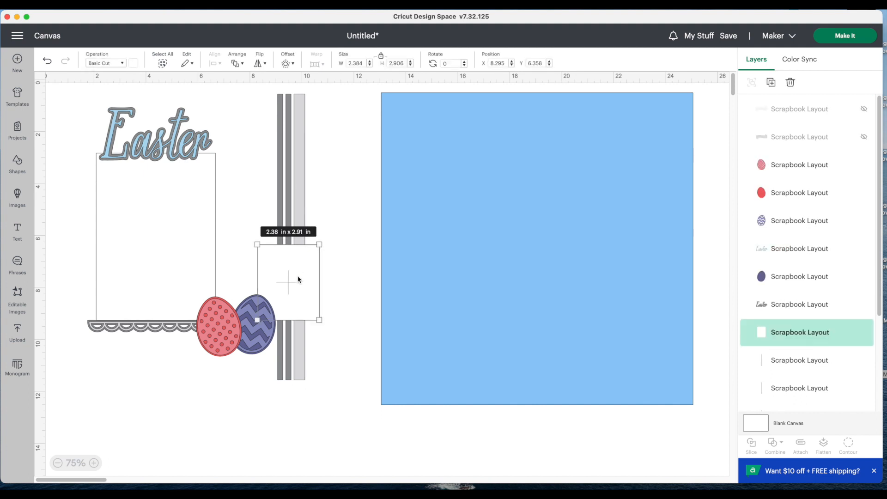
key("Delete")
Step: Move the large white photo rectangle onto the blue square and resize it to 4.25 by 6.25 inches with proportions unlocked
left_click_drag(173, 256, 469, 279)
left_click(380, 58)
double_click(360, 61)
type("4.25")
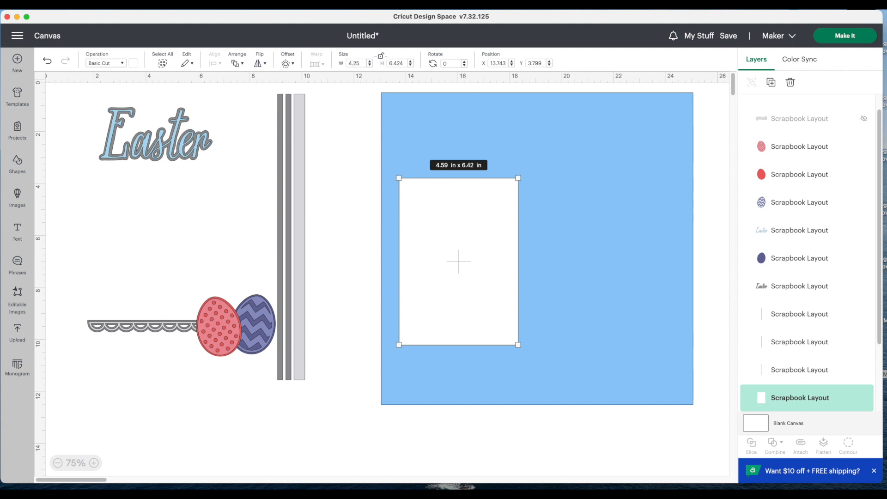
key("Return")
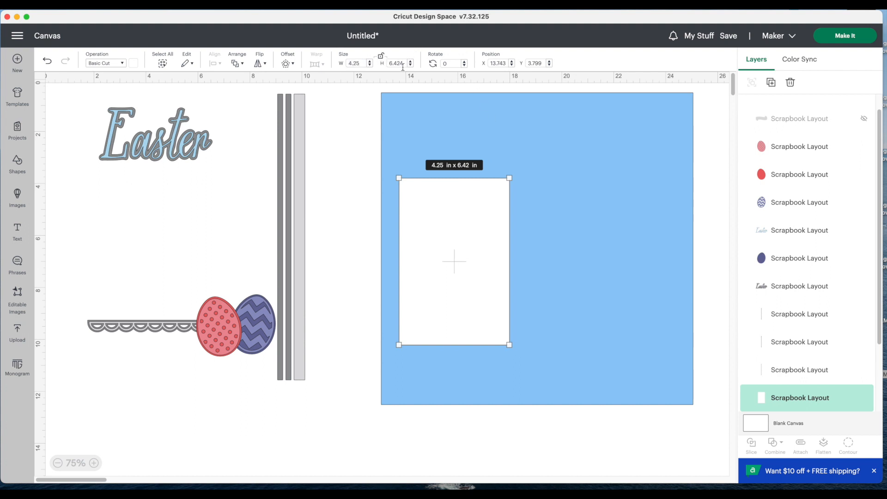
double_click(403, 64)
type("6.25")
key("Return")
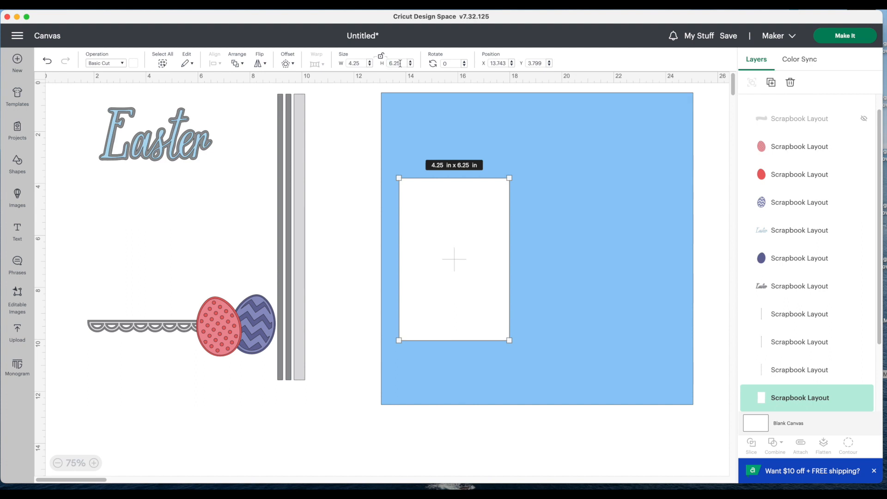
Step: Color the 4.25 by 6.25 inch photo rectangle gray
left_click(133, 64)
left_click(153, 105)
left_click(119, 188)
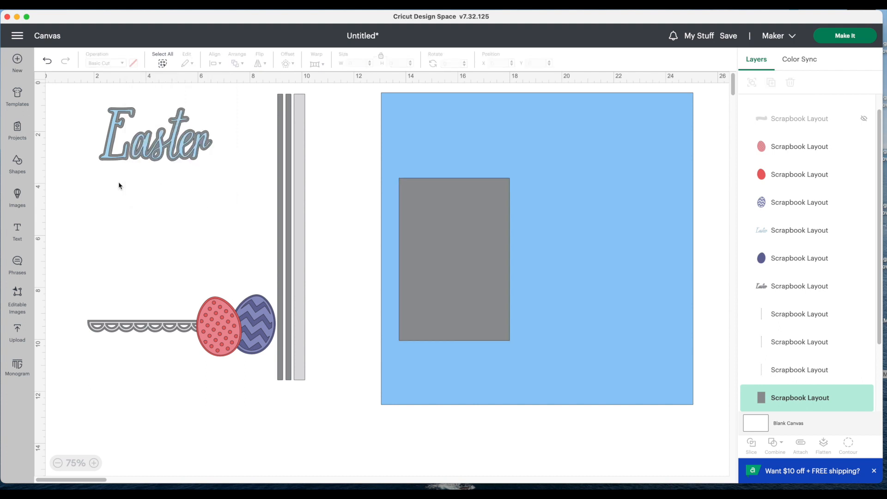
Step: Separate the light blue Easter lettering from its gray backing and color the backing brown
left_click_drag(154, 148, 143, 212)
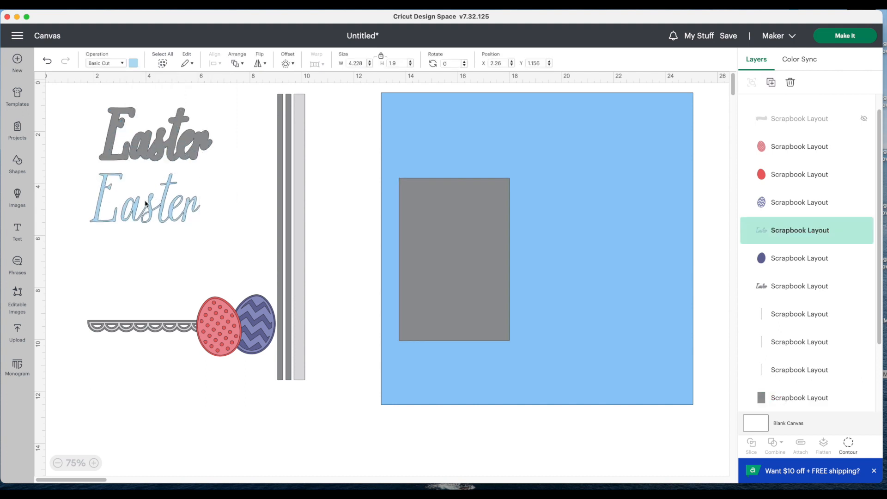
left_click(135, 145)
left_click(133, 63)
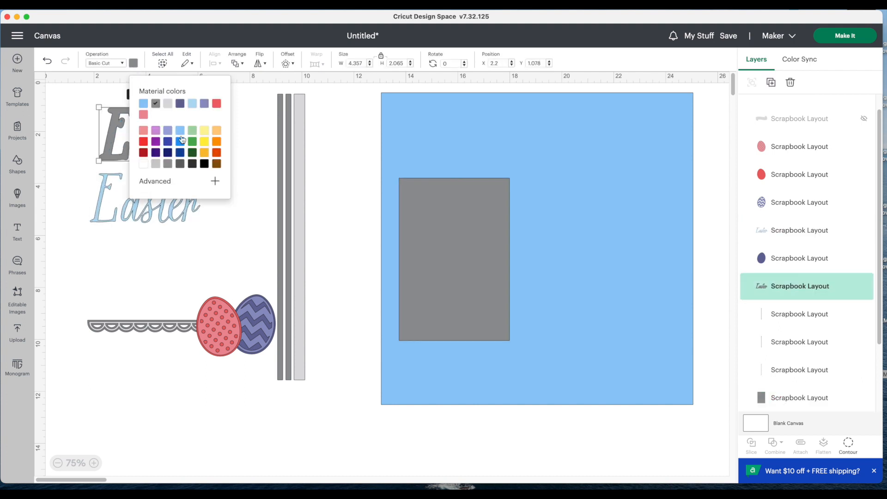
left_click(217, 164)
Step: Color the thin Easter lettering white
left_click(175, 213)
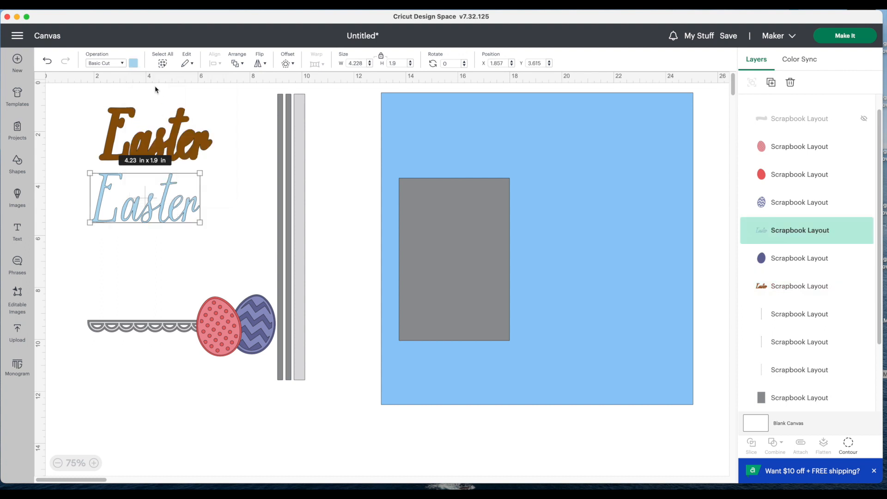
left_click(133, 64)
left_click(140, 167)
left_click(148, 249)
Step: Group the white Easter lettering over its brown backing and move the title to the upper part of the blue square
left_click_drag(157, 220, 169, 159)
left_click_drag(86, 93, 239, 171)
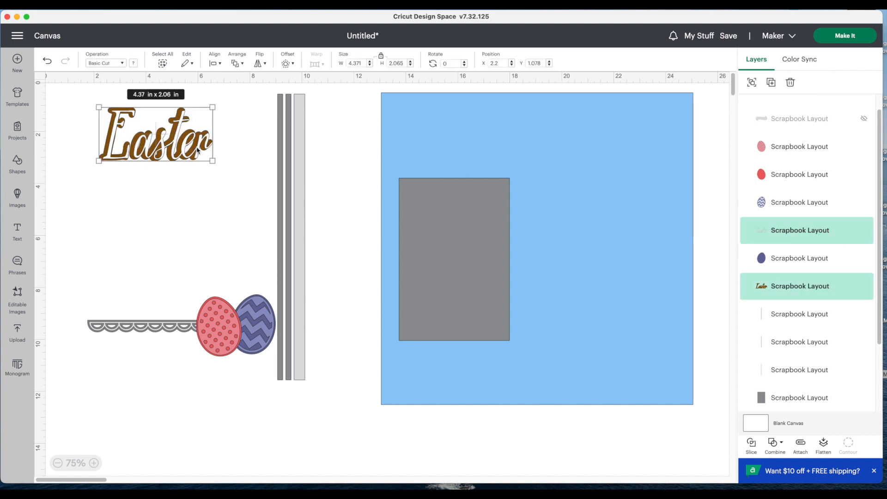
right_click(197, 150)
left_click(214, 135)
left_click_drag(152, 134, 544, 136)
Step: Separate the two scalloped border layers and color the light gray one white
left_click_drag(161, 324, 169, 250)
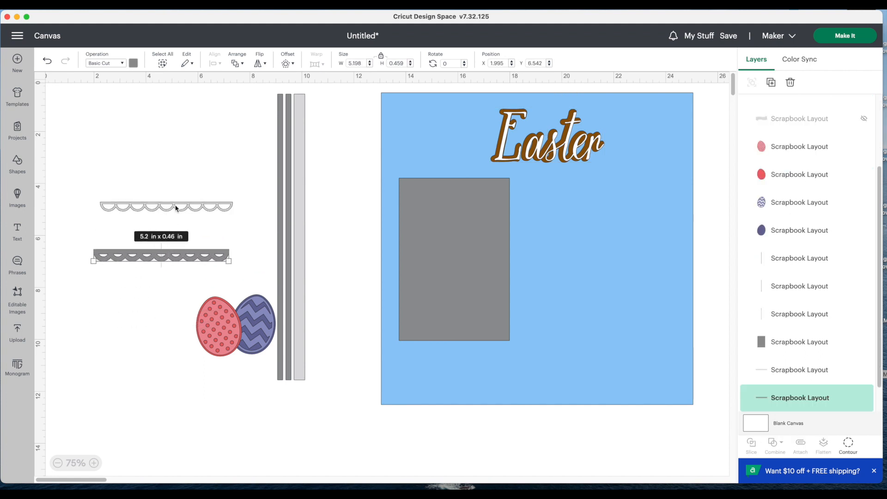
left_click(175, 207)
left_click(134, 64)
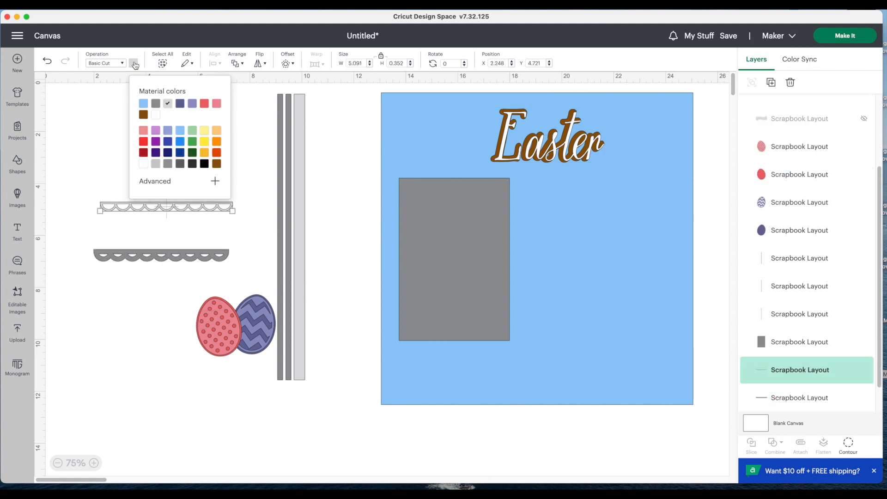
left_click(143, 164)
left_click(105, 152)
Step: Group the white scalloped border over its gray backing and place it on the blue square just below the Easter title
left_click_drag(174, 204, 167, 255)
left_click(92, 234)
left_click_drag(77, 233, 232, 273)
right_click(218, 257)
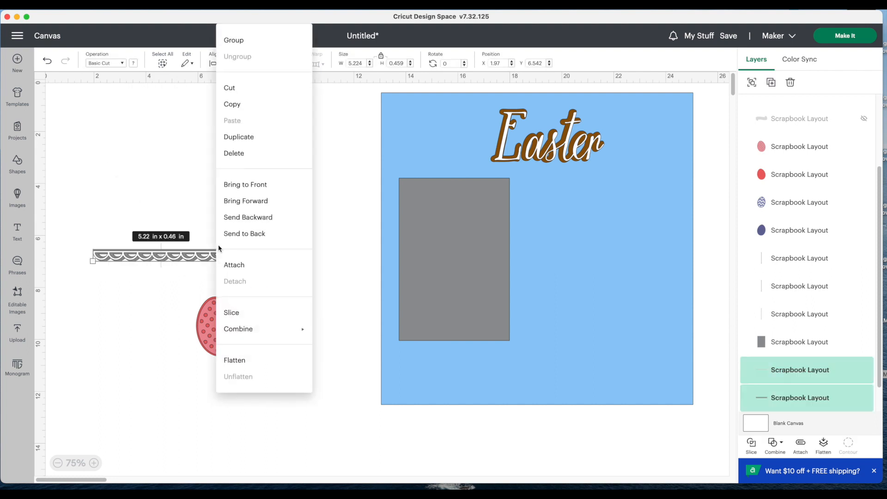
left_click(233, 38)
left_click(191, 236)
left_click_drag(187, 255, 587, 176)
Step: Spread the egg layers apart so the patterned tops and solid egg bases sit separately on the empty canvas
left_click_drag(230, 329, 158, 318)
left_click_drag(263, 327, 230, 234)
left_click_drag(253, 326, 229, 327)
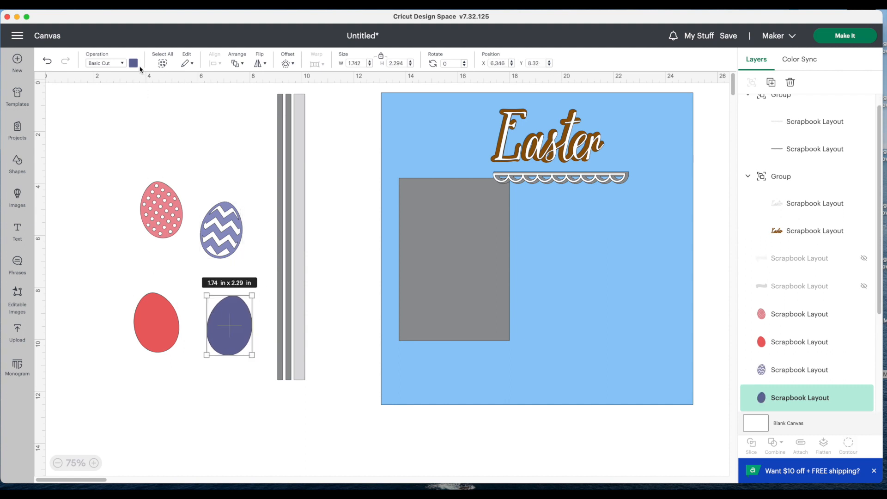
Step: Color both solid egg bases the same dark blue
left_click(134, 63)
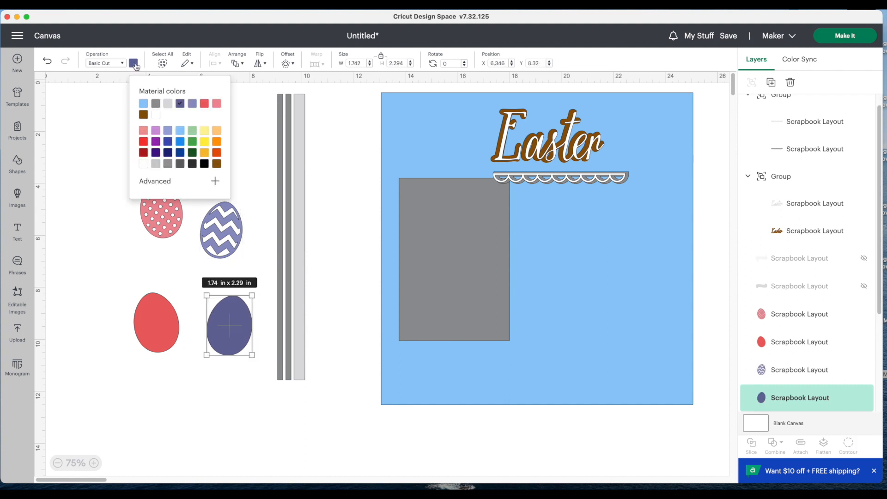
left_click(168, 144)
left_click(155, 312)
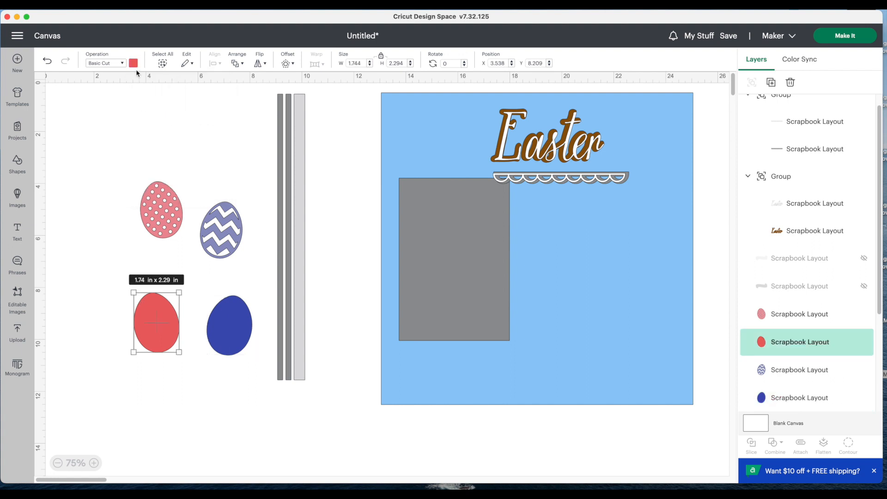
left_click(134, 65)
left_click(180, 104)
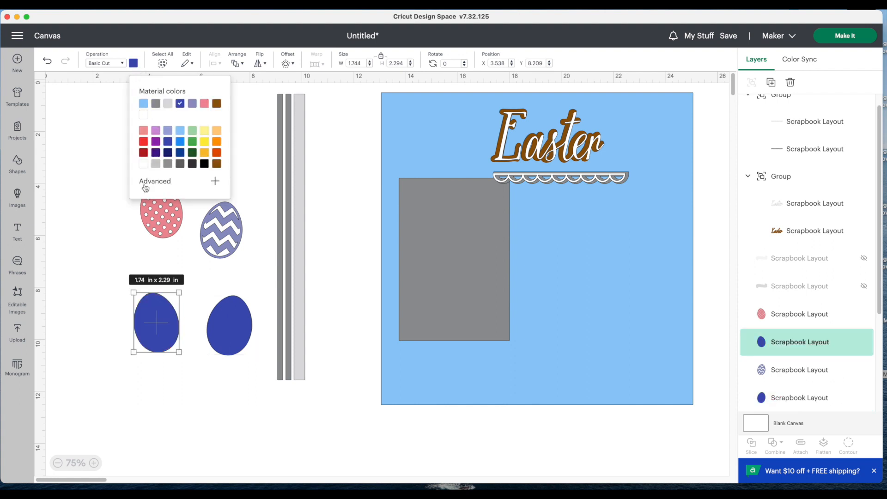
Step: Color the polka-dot egg top light yellow and the chevron egg top light green
left_click(165, 226)
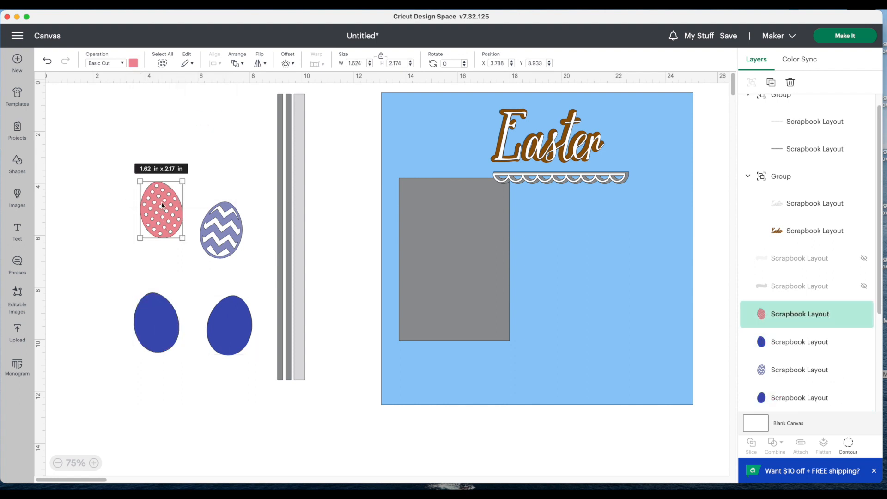
left_click(134, 64)
left_click(204, 131)
left_click(221, 228)
left_click(134, 64)
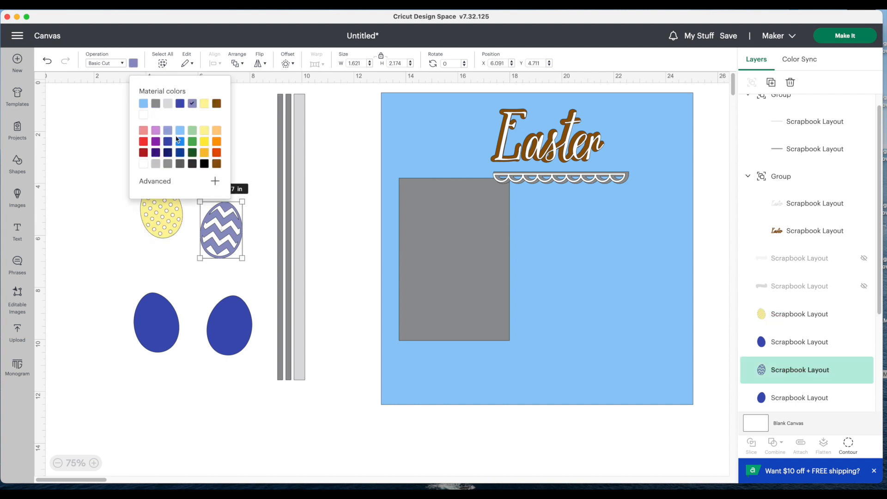
left_click(192, 133)
Step: Place the yellow polka-dot top over its dark blue egg base and group the two layers
left_click(154, 198)
left_click_drag(172, 221, 165, 330)
left_click_drag(110, 278, 165, 355)
right_click(162, 332)
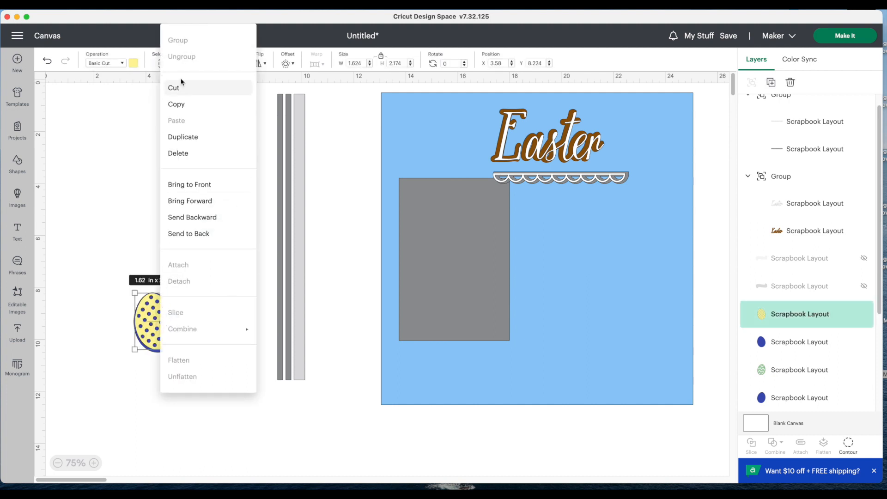
key("Escape")
left_click_drag(89, 252, 185, 396)
right_click(168, 340)
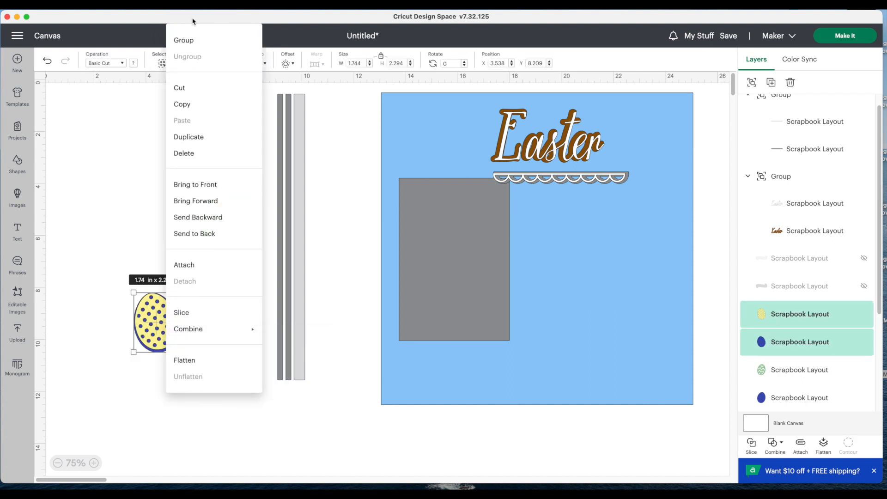
left_click(188, 39)
Step: Place the green chevron top over the other dark blue egg base and group the two layers
left_click_drag(224, 222, 233, 317)
left_click_drag(195, 276, 252, 386)
right_click(238, 325)
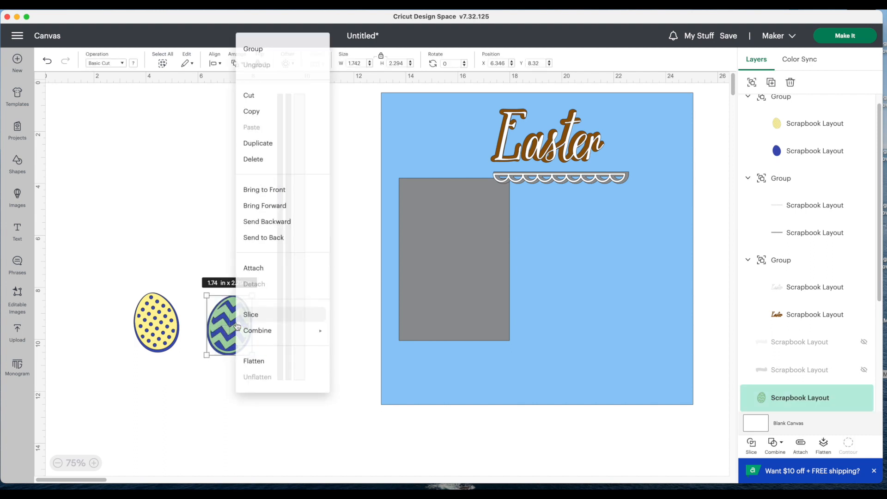
left_click(257, 40)
Step: Move both finished eggs onto the blue square, below the scalloped border and beside the gray rectangle
left_click(141, 158)
left_click_drag(223, 336, 587, 248)
left_click_drag(148, 338, 578, 322)
Step: Color the wide strip dark blue, the outer narrow strip light yellow and the middle narrow strip light green
left_click(301, 222)
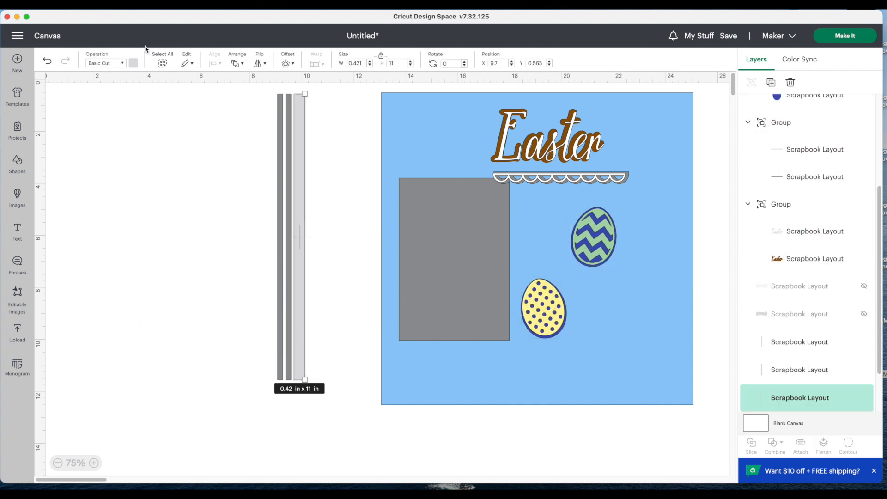
left_click(134, 63)
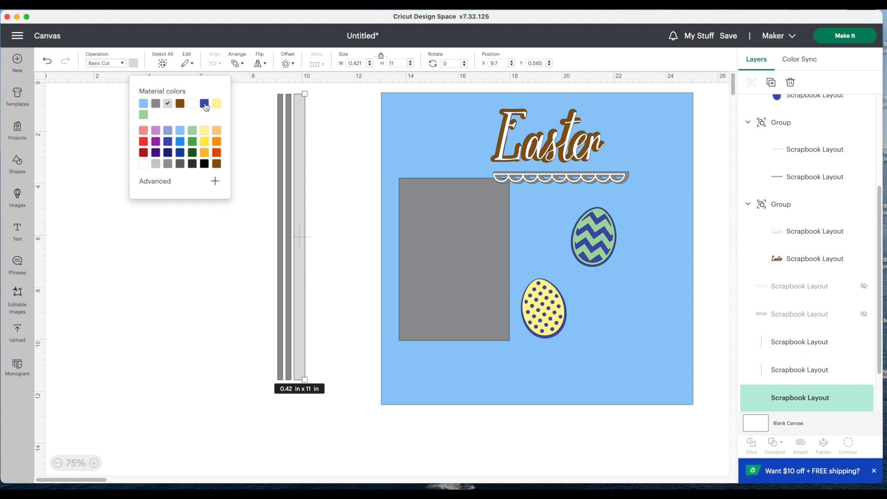
left_click(204, 104)
left_click(281, 162)
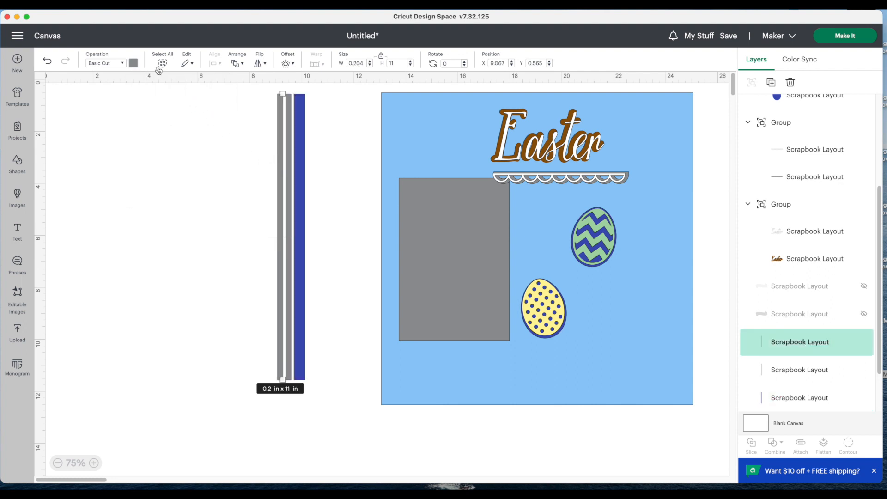
left_click(133, 64)
left_click(215, 104)
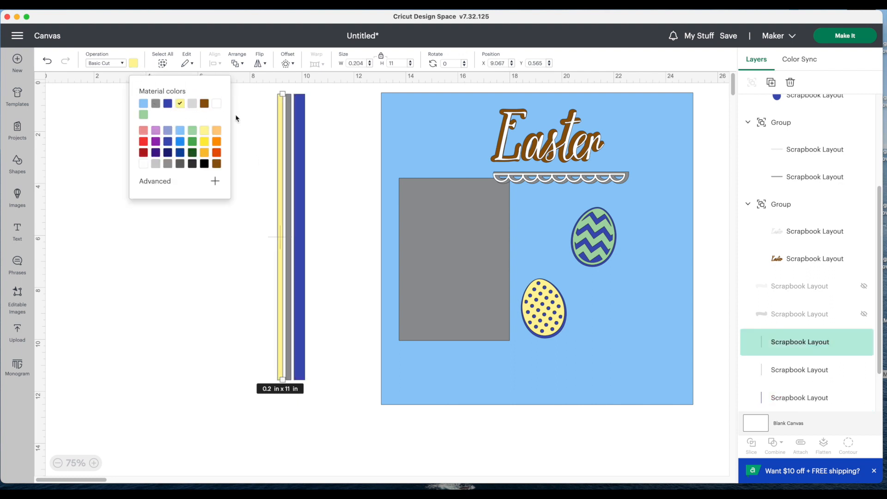
left_click(287, 122)
left_click(134, 63)
left_click(144, 120)
Step: Line up the three strips vertically along the blue square's right edge, ordered green, dark blue and yellow
left_click_drag(298, 253, 673, 255)
left_click_drag(281, 251, 685, 259)
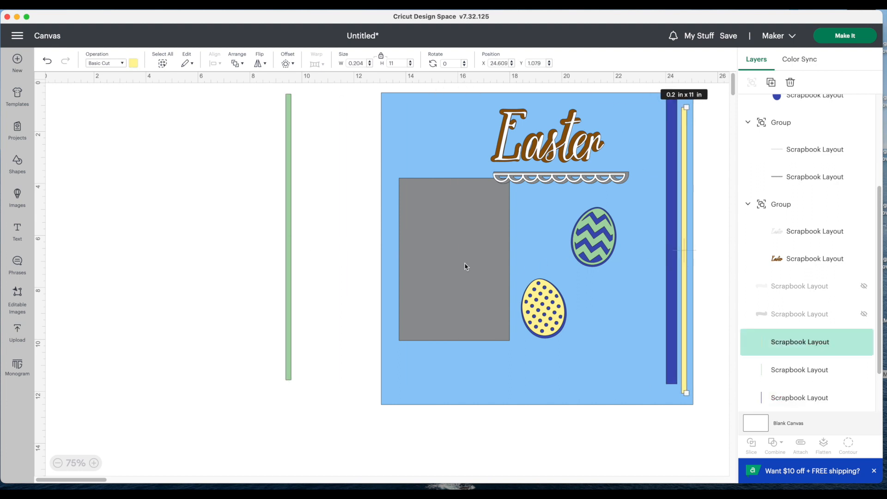
left_click_drag(290, 268, 659, 263)
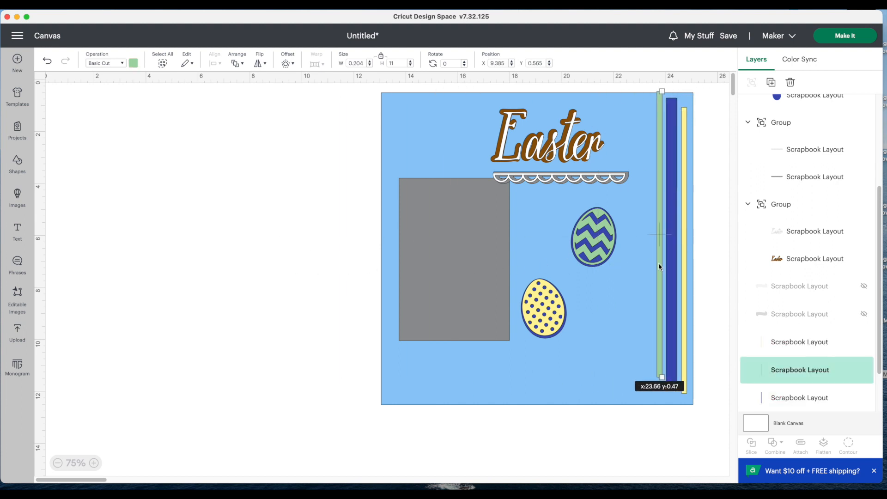
left_click(185, 163)
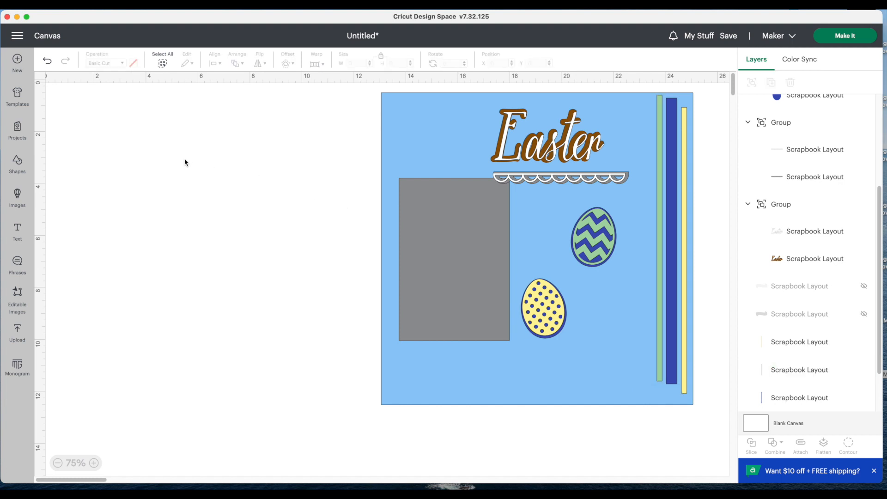
Step: Search all images for "bunny" and add the light blue peeking bunny with the bow tie to the canvas
left_click(18, 200)
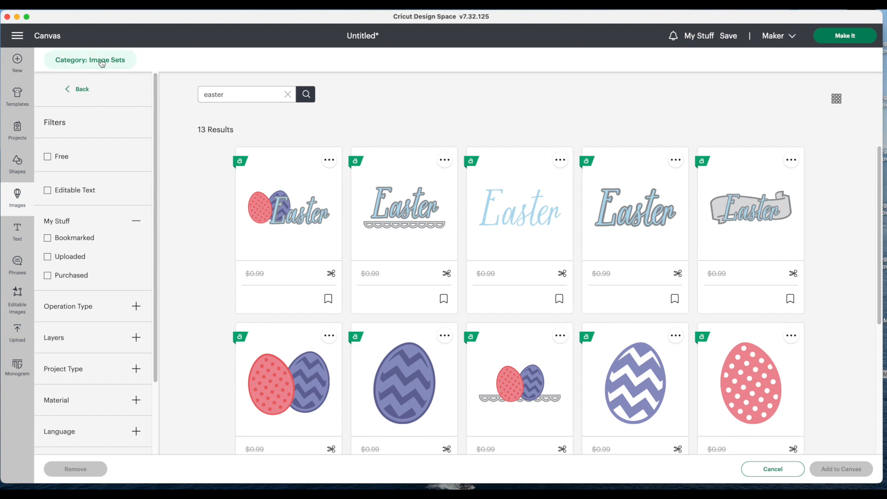
left_click(102, 63)
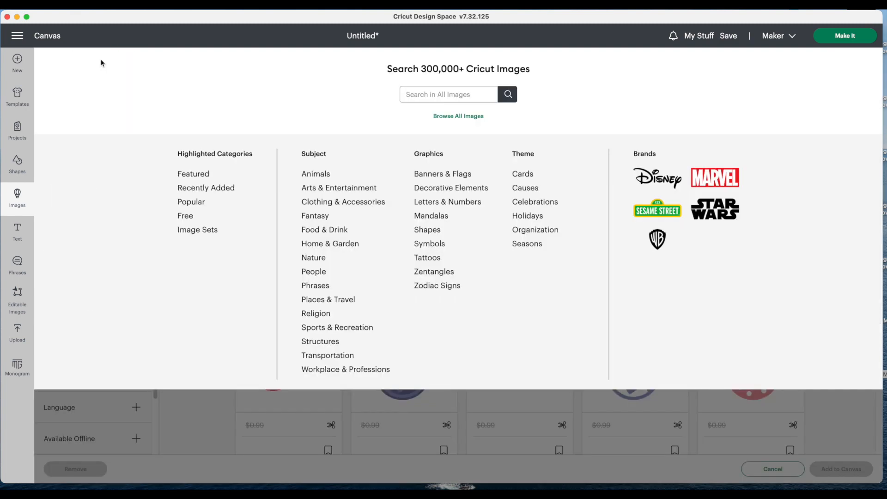
left_click(451, 117)
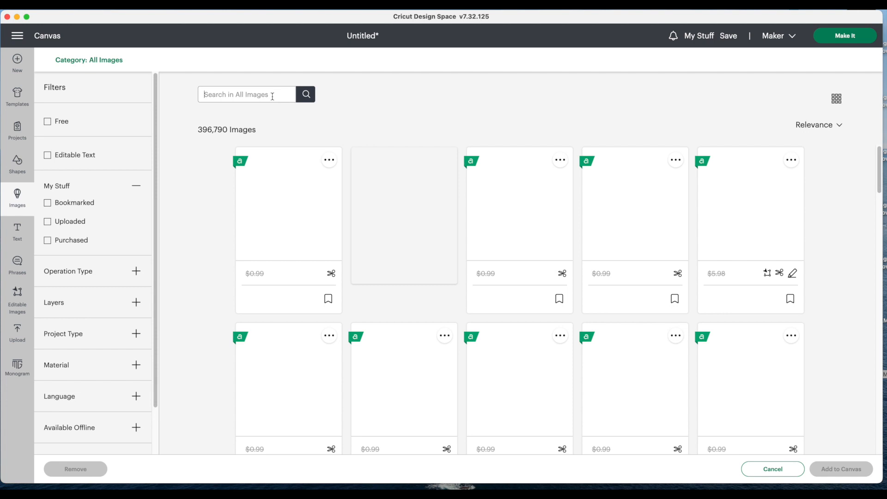
type("bunny")
key("Return")
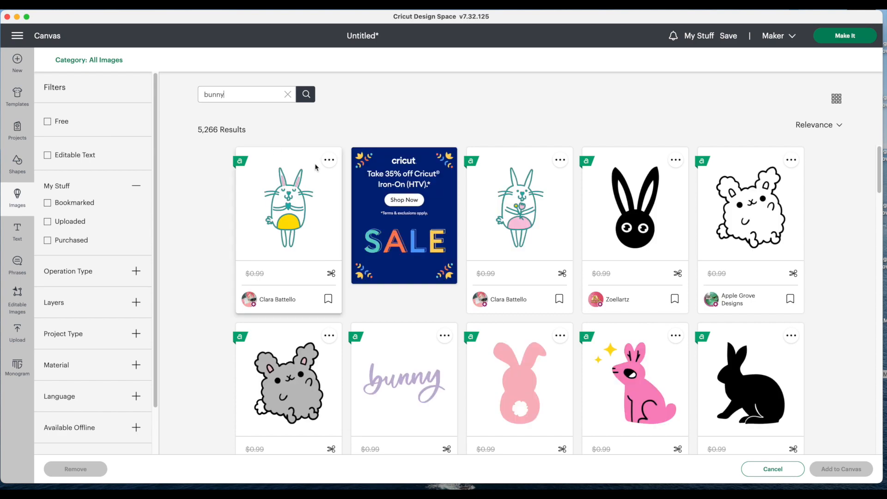
scroll(315, 169, "down", 5)
scroll(316, 170, "down", 12)
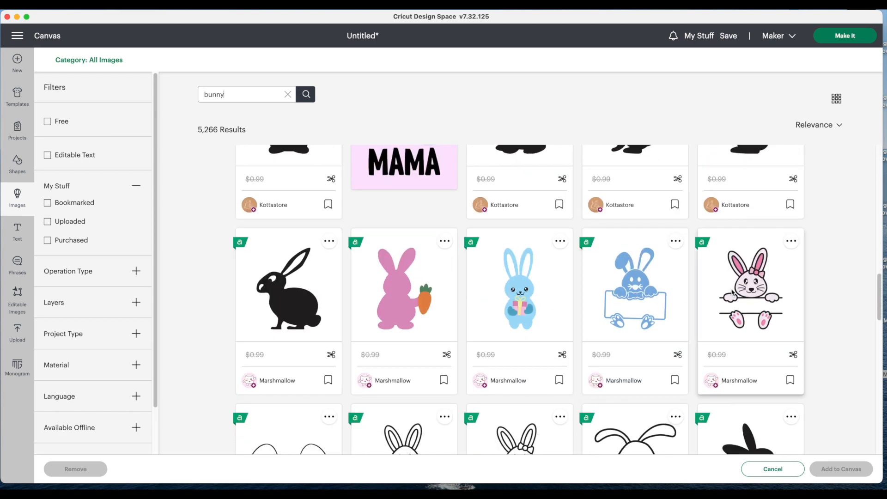
scroll(508, 270, "down", 5)
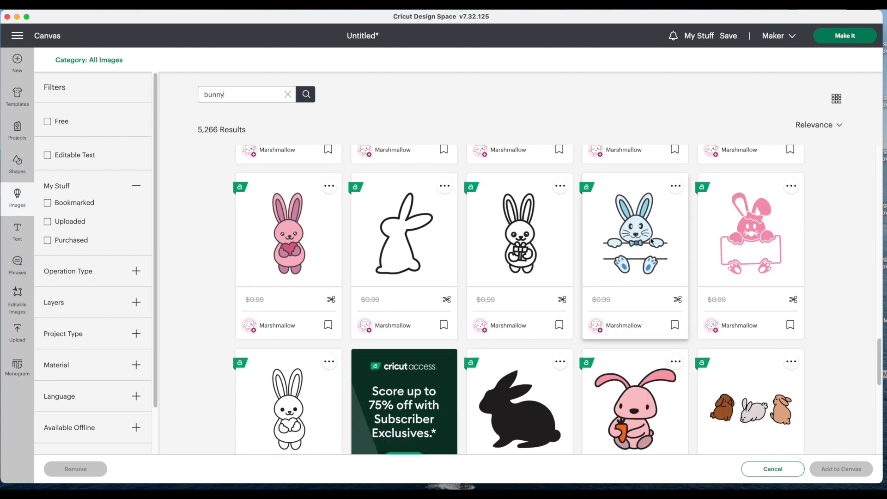
left_click(616, 273)
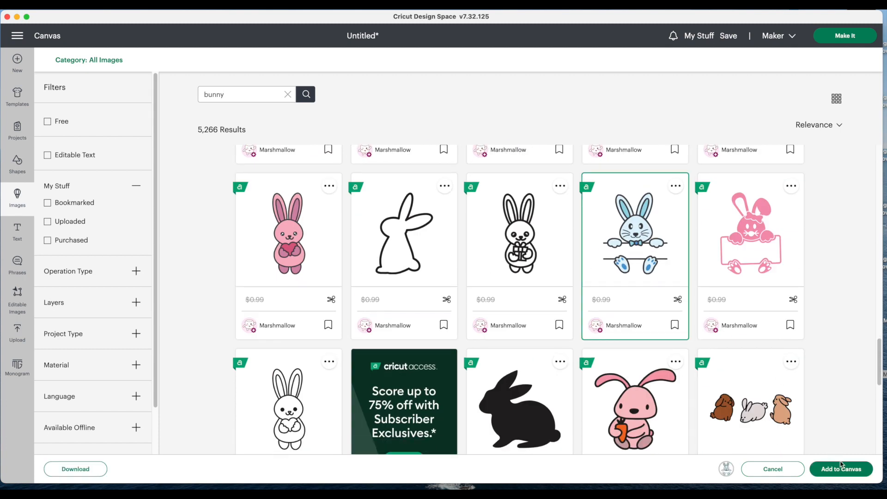
left_click(841, 469)
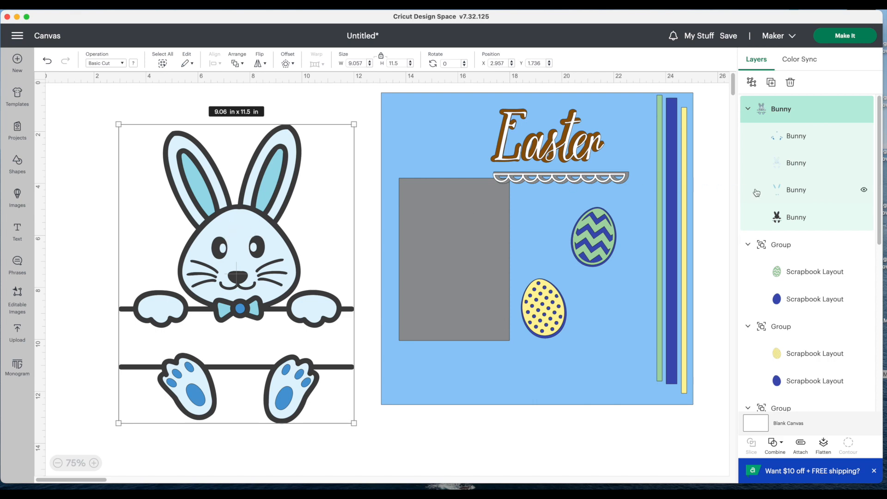
Step: Color the bunny's inner ears and bow tie light red, and its paw pads and bow center dark blue
left_click(772, 191)
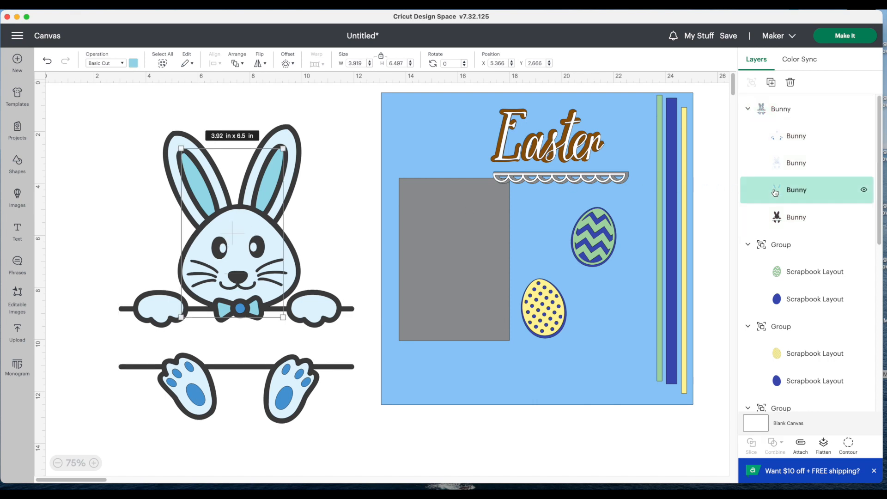
left_click(134, 64)
left_click(143, 131)
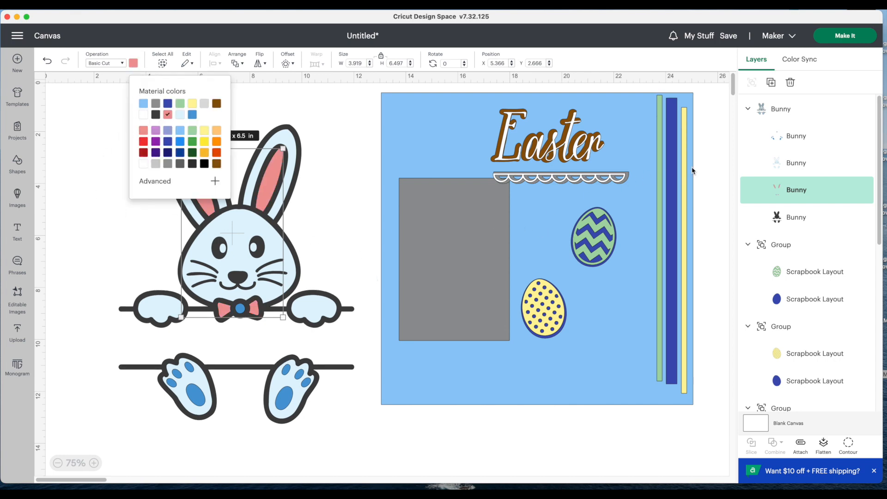
left_click(798, 163)
left_click(796, 136)
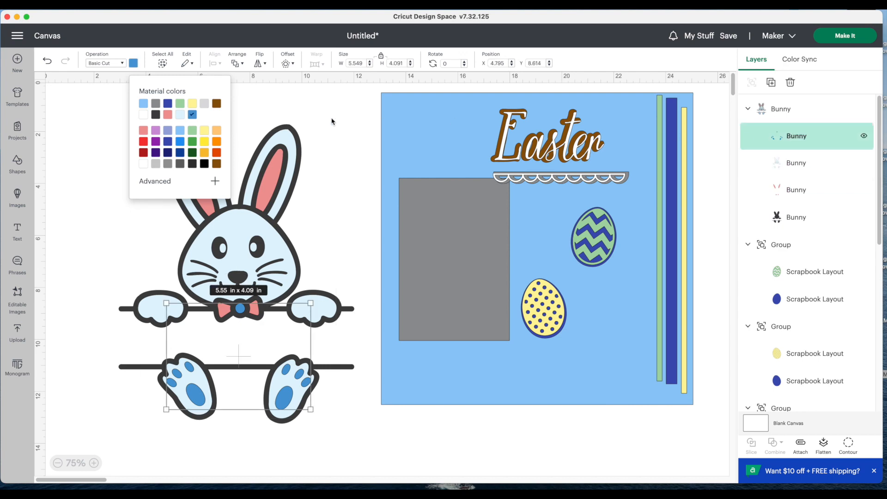
left_click(167, 103)
left_click(99, 134)
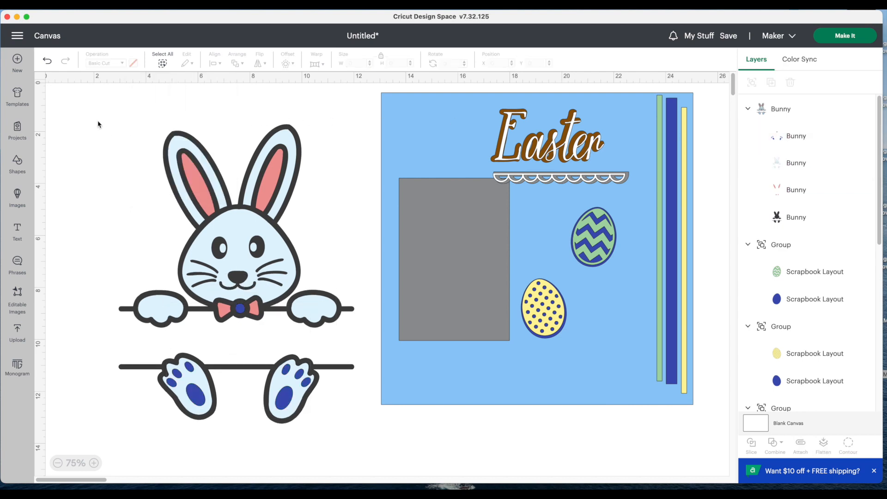
Step: Move the gray rectangle and the bunny together on the empty canvas and set the bunny's width to 4.25 inches
left_click_drag(255, 266, 239, 266)
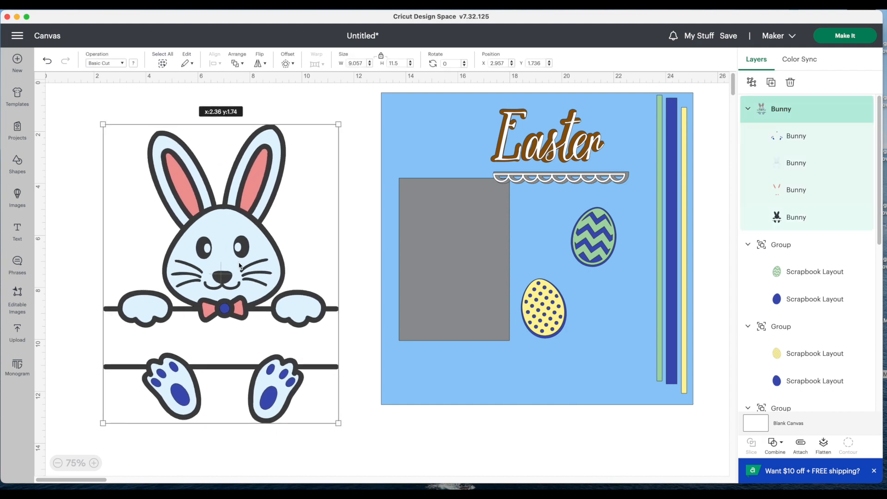
left_click_drag(422, 248, 195, 323)
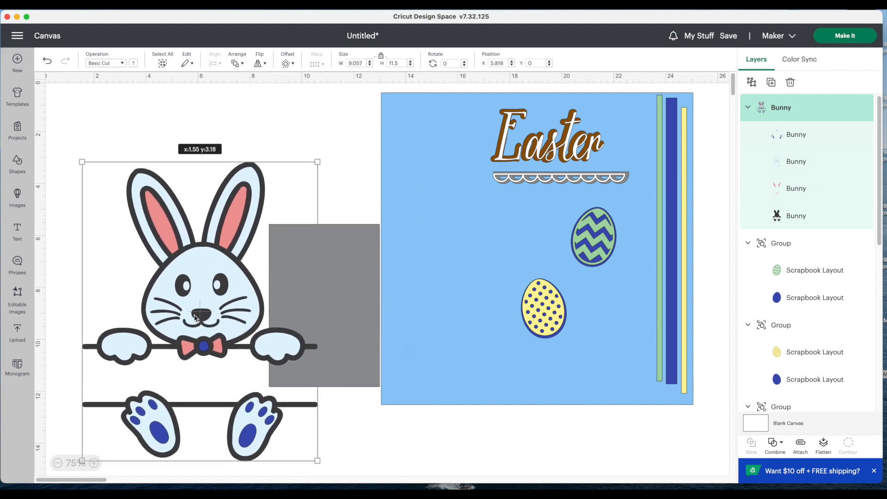
left_click(361, 257)
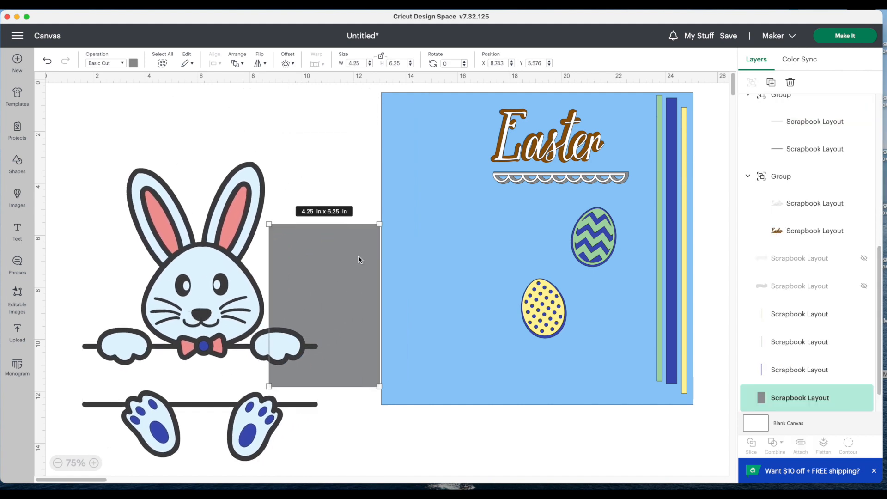
left_click(219, 266)
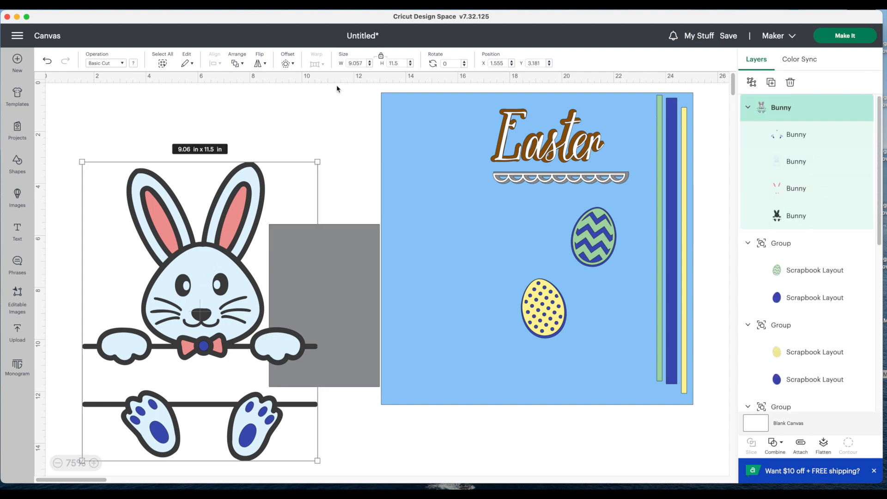
double_click(362, 63)
type("4.25")
key("Return")
Step: Move the gray rectangle back onto the blue square, near its left edge
left_click_drag(297, 311, 275, 319)
left_click(152, 337)
left_click_drag(144, 231, 223, 349)
left_click_drag(299, 304, 442, 260)
Step: Shift the Easter title and scalloped border up and to the right, and place the bunny over the gray rectangle's upper part
left_click_drag(546, 155, 580, 146)
left_click_drag(561, 178, 581, 164)
left_click_drag(215, 334, 442, 222)
left_click(267, 232)
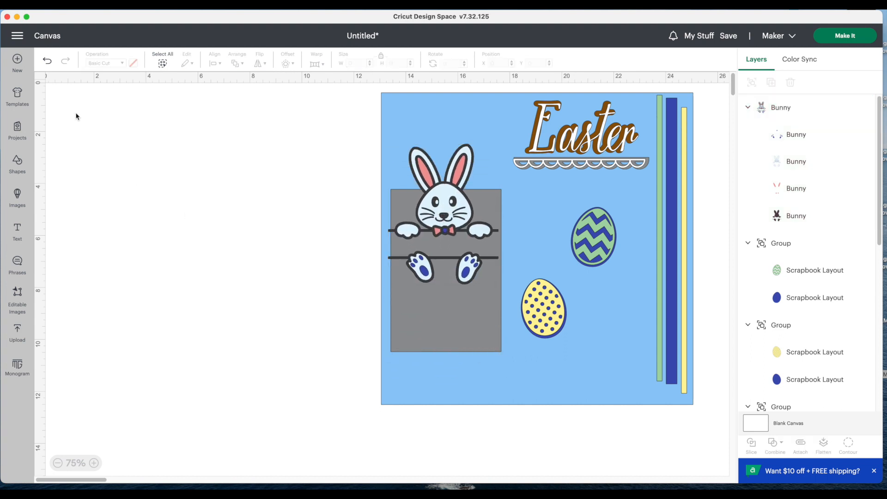
Step: Search the phrases for "easter" and add the Happy Easter phrase with four colored eggs to the canvas
left_click(18, 267)
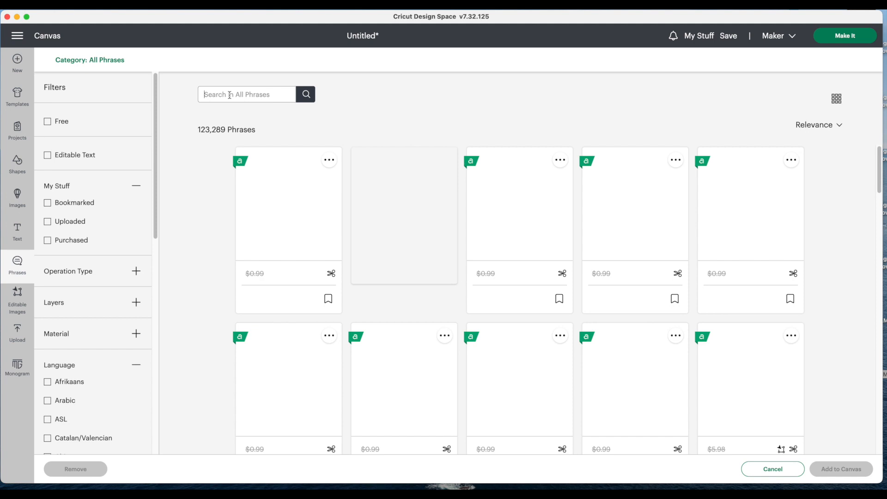
type("easter")
key("Return")
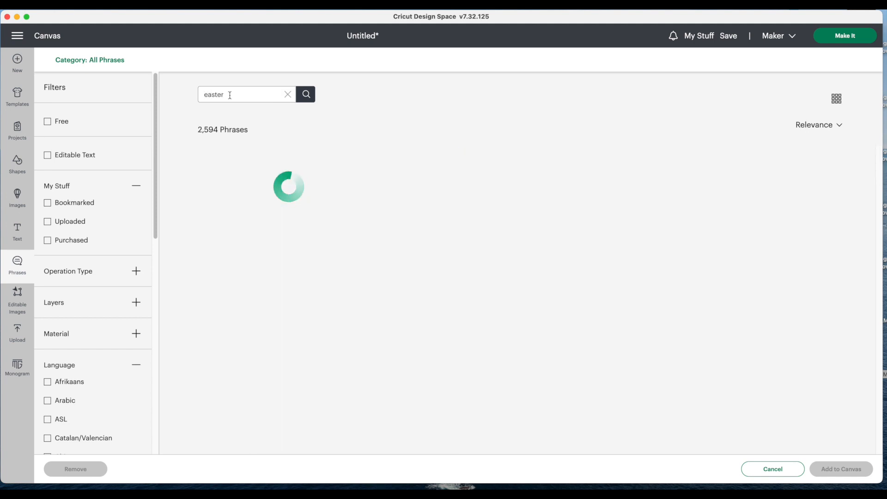
scroll(540, 234, "down", 5)
scroll(540, 234, "down", 10)
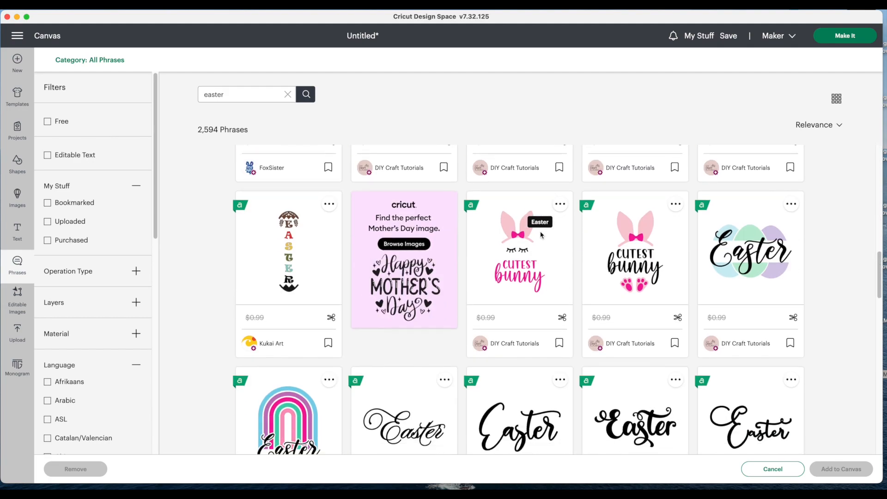
scroll(541, 234, "down", 15)
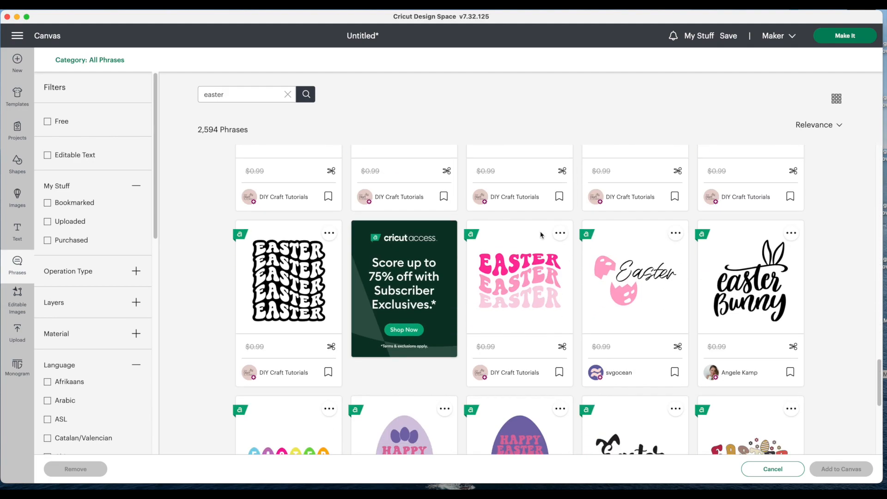
scroll(541, 234, "down", 10)
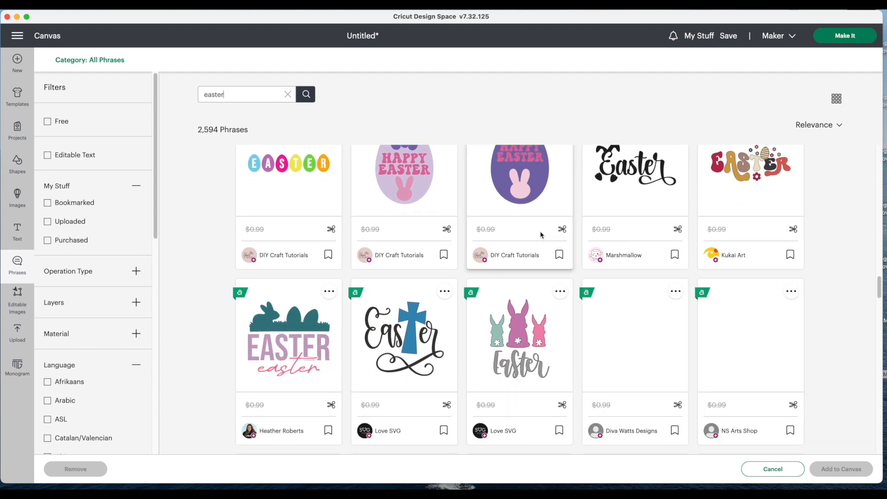
scroll(541, 234, "down", 9)
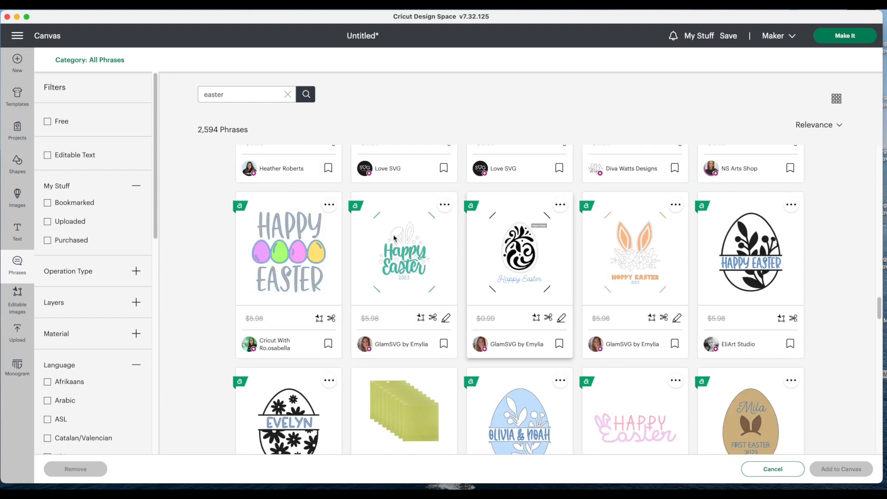
left_click(289, 254)
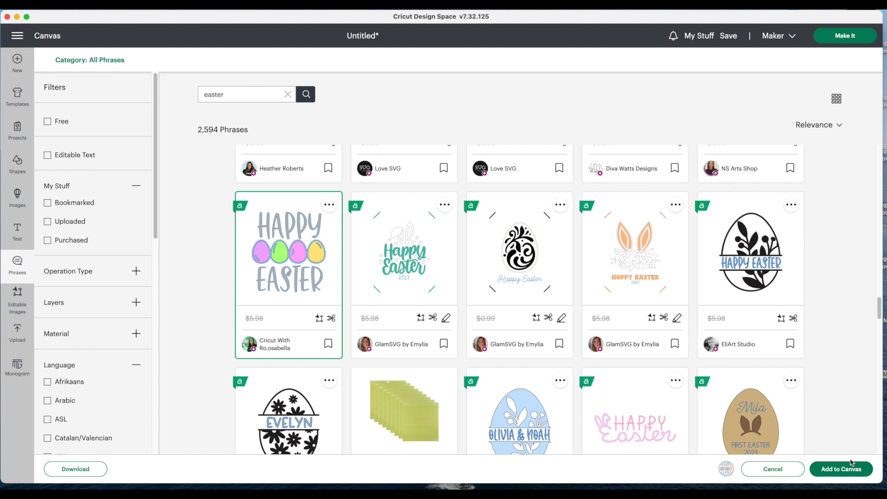
left_click(845, 469)
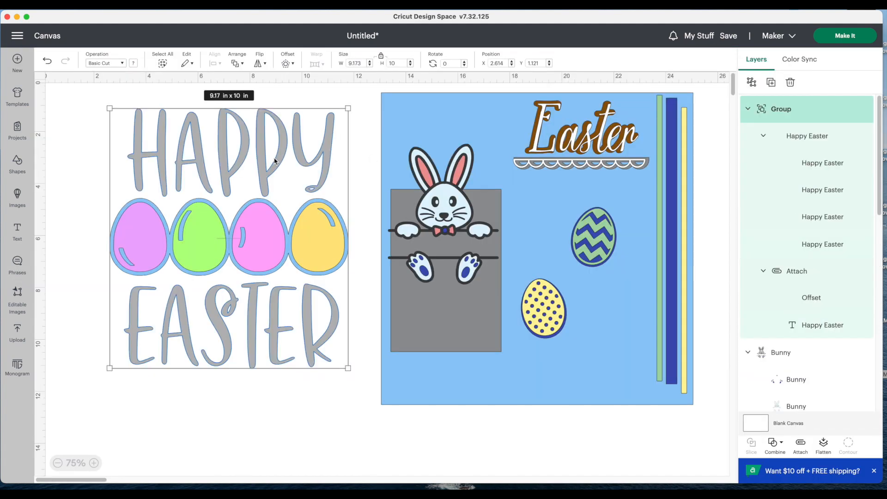
Step: Ungroup the Happy Easter phrase and move its four colored eggs over onto the blue square
right_click(277, 160)
left_click(292, 146)
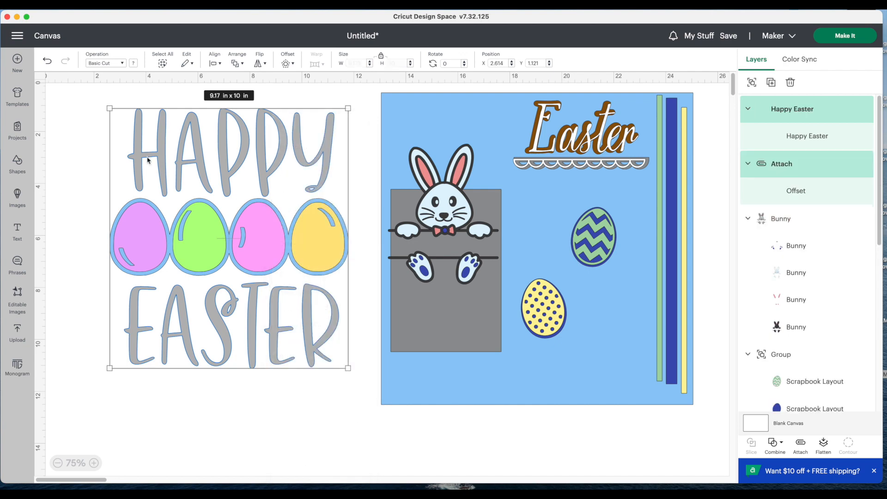
left_click(88, 158)
left_click_drag(136, 212, 464, 266)
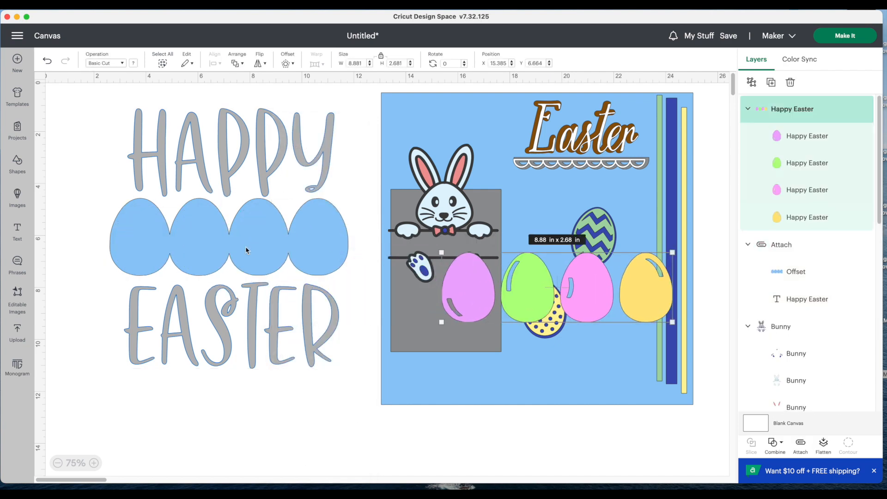
Step: Detach the egg-shaped backing from the Happy Easter lettering, move it onto the blue square, and delete the lettering
left_click(192, 238)
right_click(192, 238)
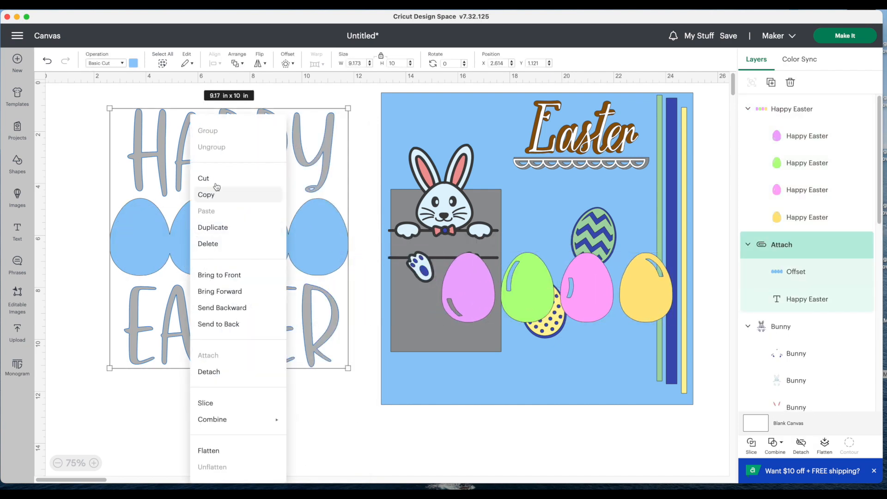
left_click(209, 372)
left_click(312, 430)
left_click_drag(206, 255, 485, 313)
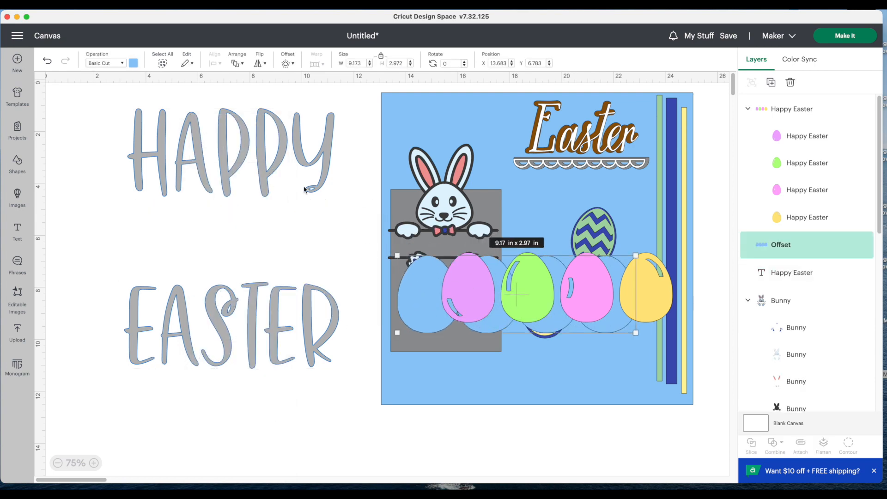
left_click(257, 169)
key("Delete")
Step: Move the egg backing to the empty canvas, color it dark blue, and place the four eggs just below it
left_click_drag(407, 287, 106, 273)
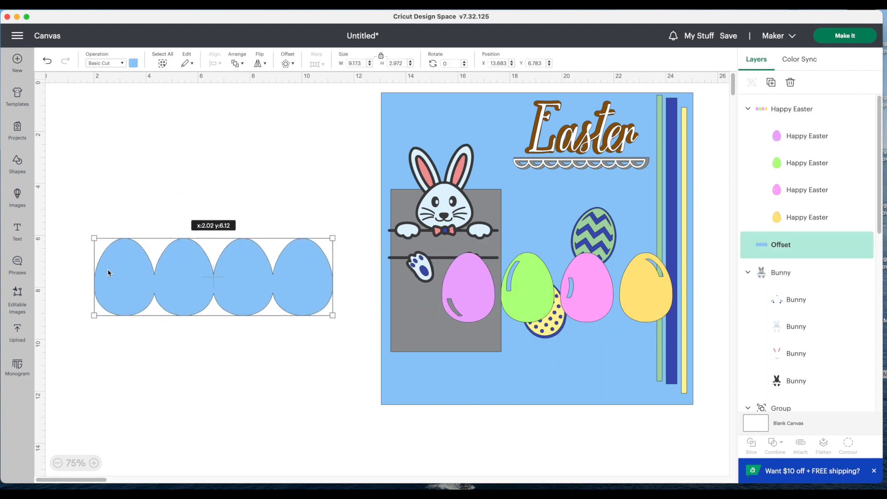
left_click(133, 63)
left_click(168, 103)
left_click_drag(467, 288, 148, 343)
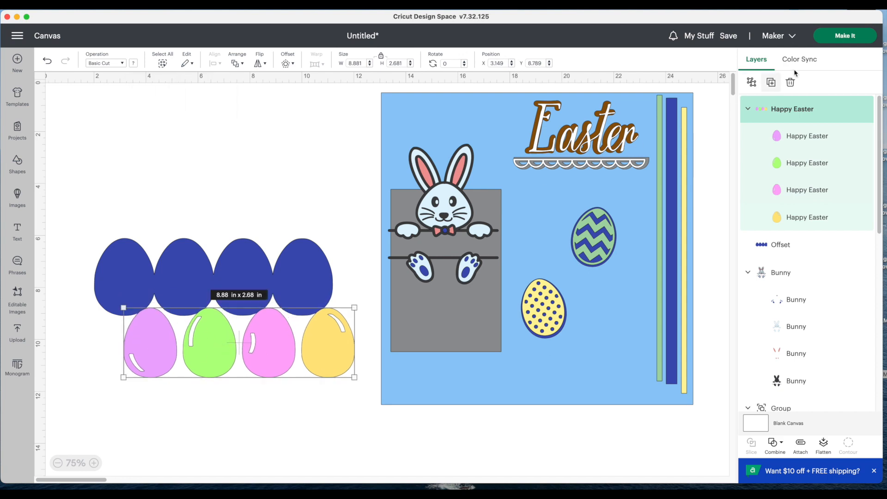
Step: Color the first and third eggs light red, the fourth light yellow, and the second light green
left_click(799, 137)
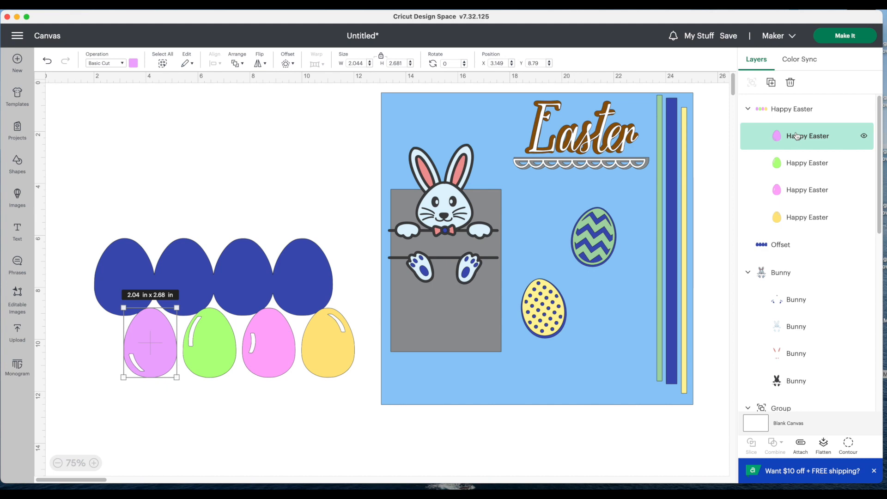
left_click(133, 64)
left_click(168, 116)
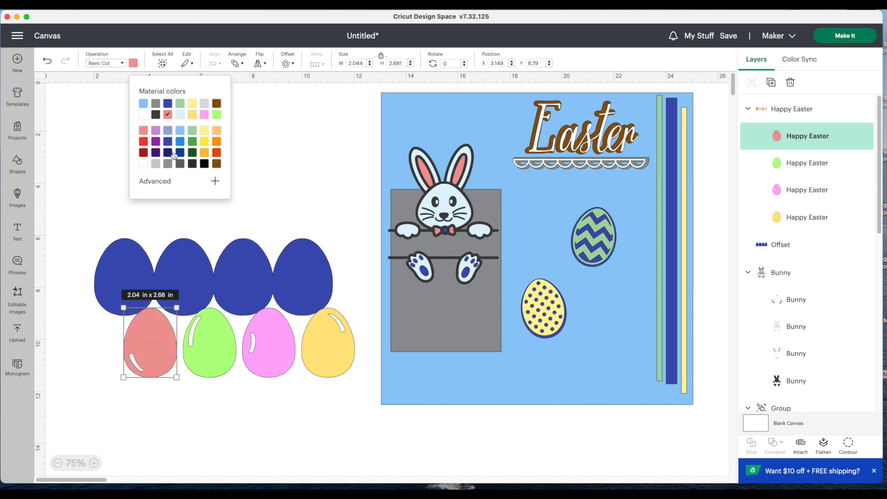
left_click(817, 191)
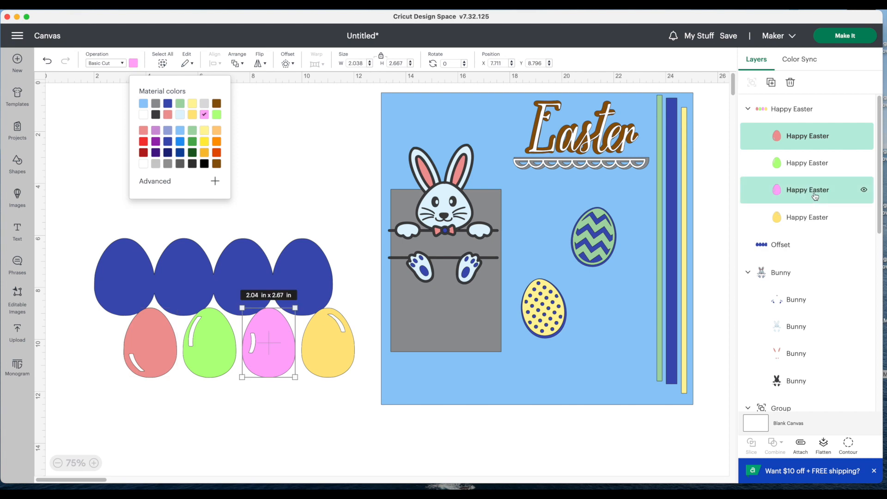
left_click(168, 115)
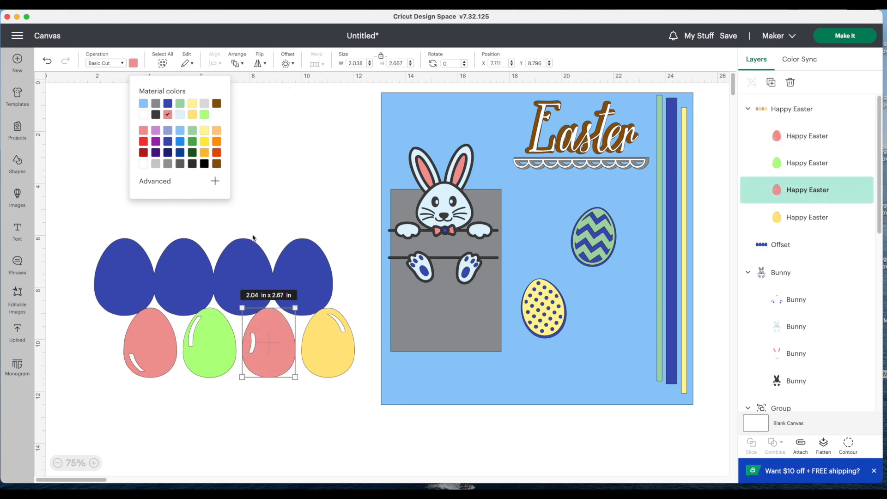
left_click(762, 216)
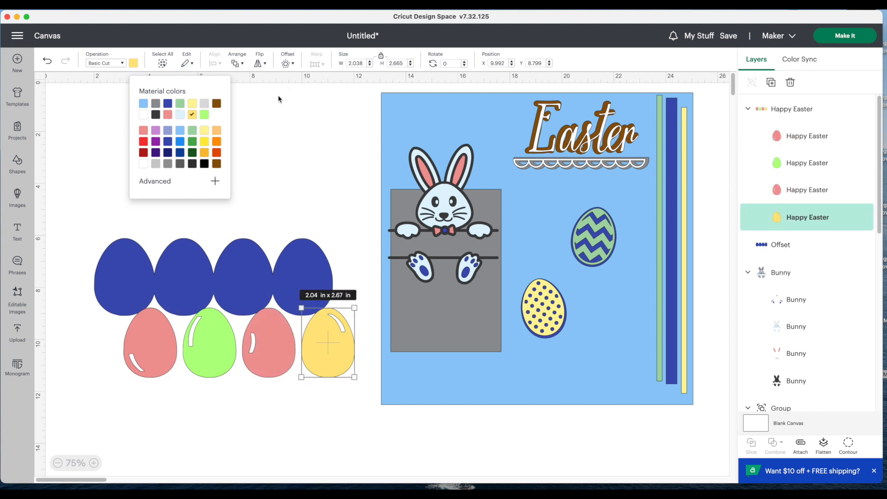
left_click(193, 103)
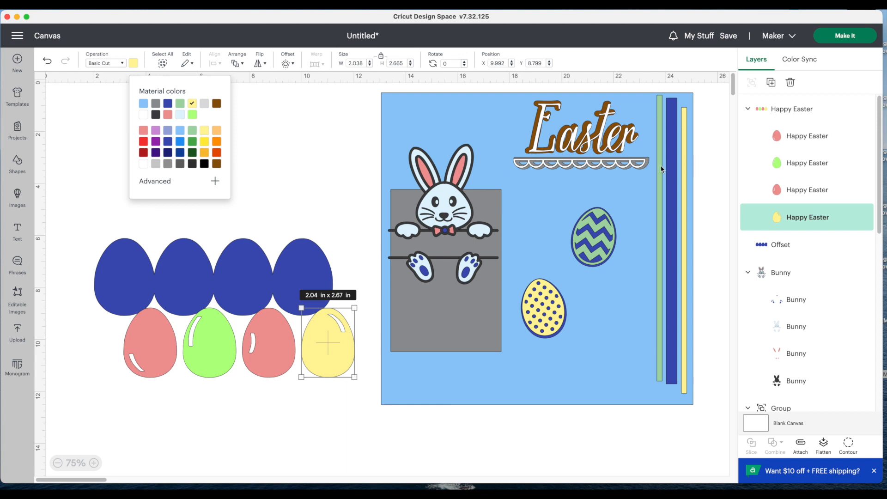
left_click(766, 163)
left_click(181, 103)
Step: Center the four eggs over the dark blue backing and group them with it
left_click(293, 198)
left_click_drag(333, 363, 302, 301)
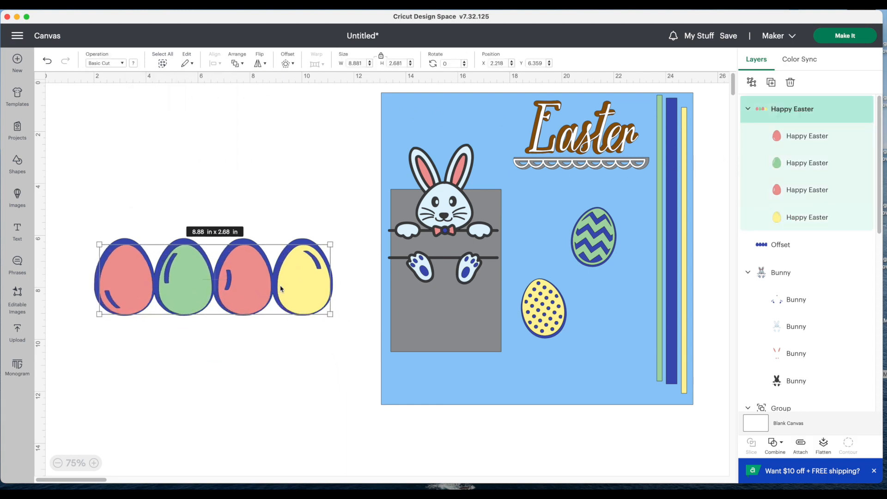
left_click(110, 204)
left_click_drag(222, 275, 221, 272)
left_click(91, 170)
left_click_drag(79, 202, 347, 317)
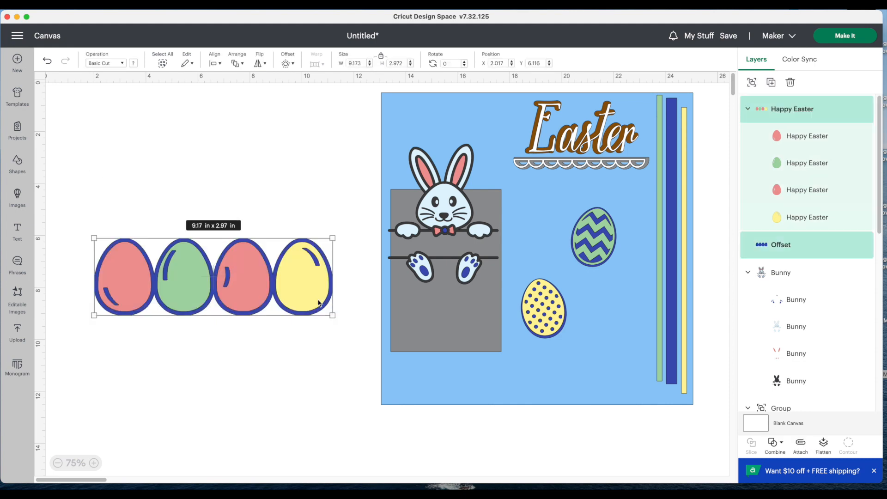
right_click(315, 300)
left_click(331, 40)
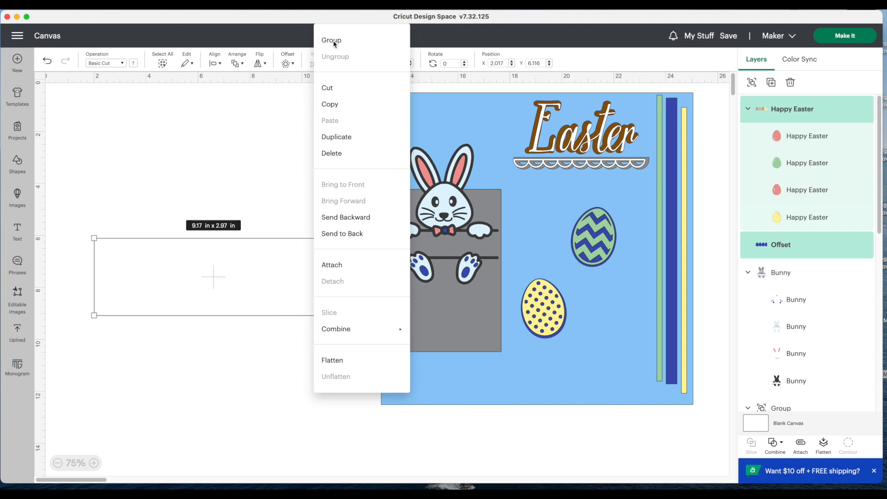
Step: Shrink the egg row to about 5.8 inches wide and place it along the blue square's lower edge, beside the vertical stripes
left_click_drag(335, 294, 538, 358)
left_click_drag(490, 340, 597, 374)
left_click_drag(643, 393, 654, 396)
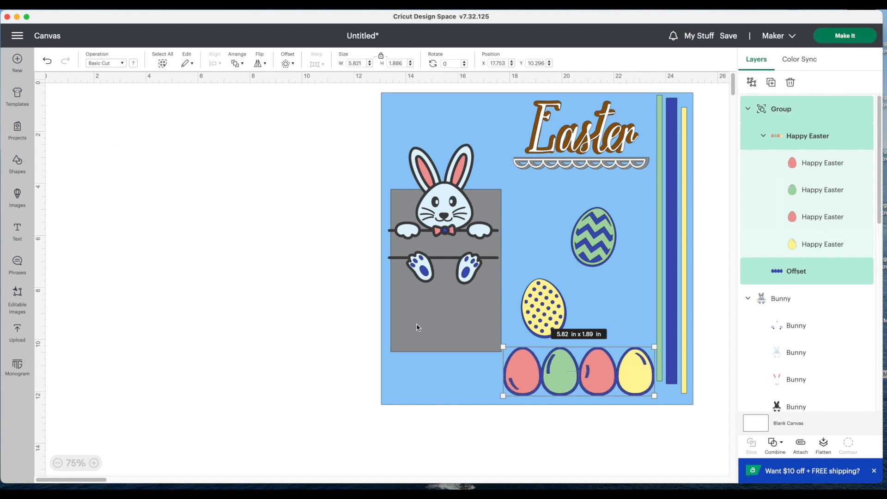
left_click(232, 189)
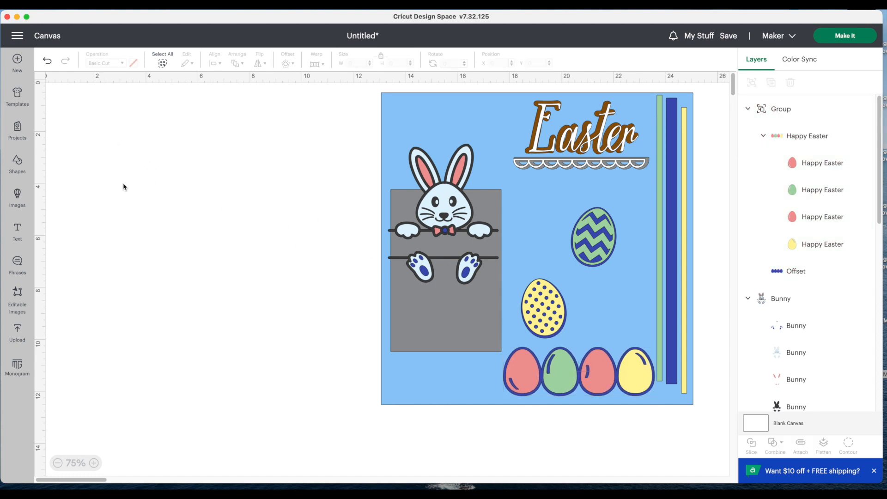
Step: Add the text "2023" in the A Child's Year font and place it on the empty canvas beside the page
left_click(17, 231)
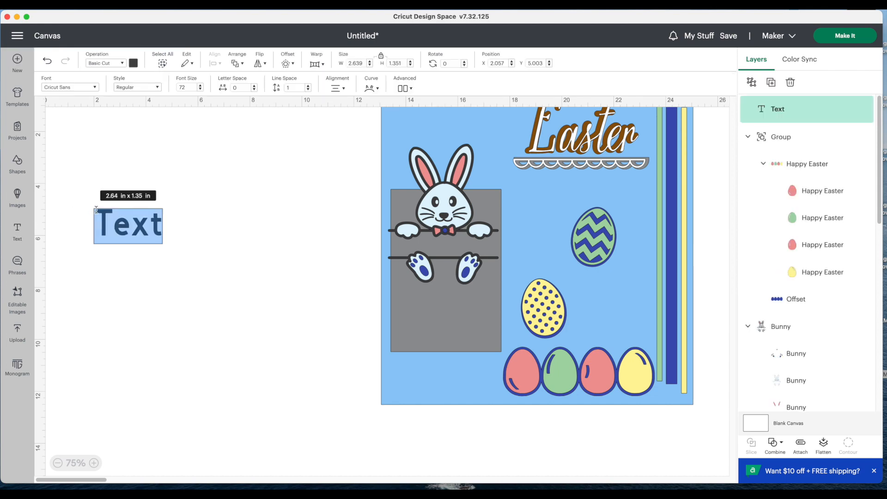
type("2023")
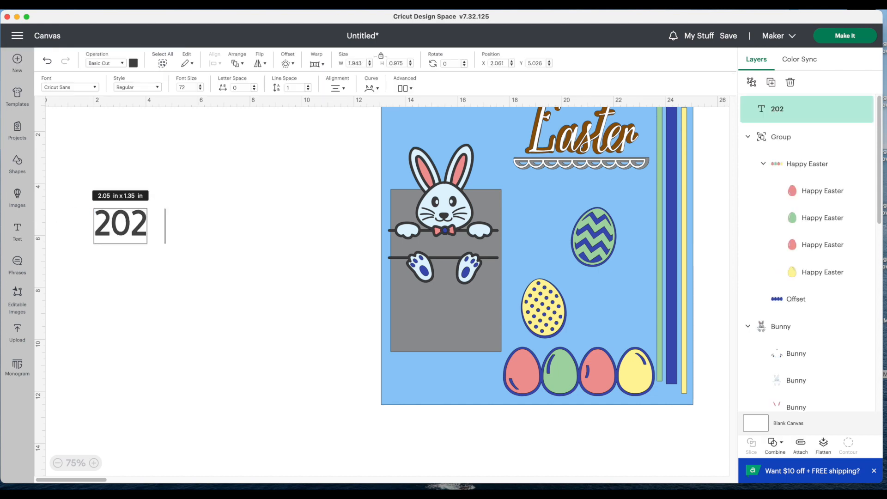
left_click(246, 175)
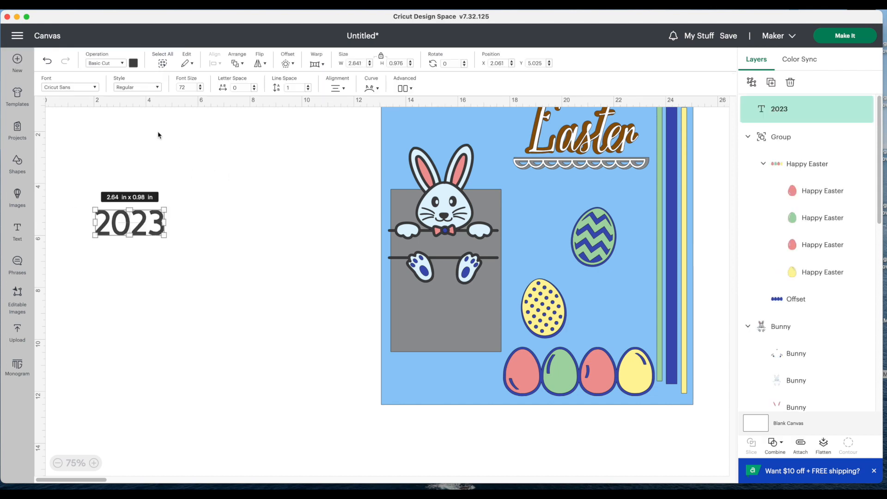
left_click(87, 88)
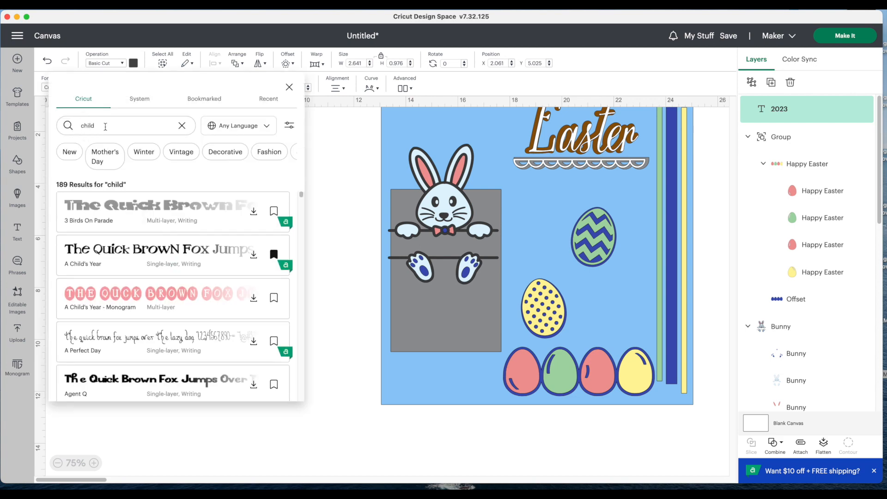
left_click(120, 254)
left_click(325, 204)
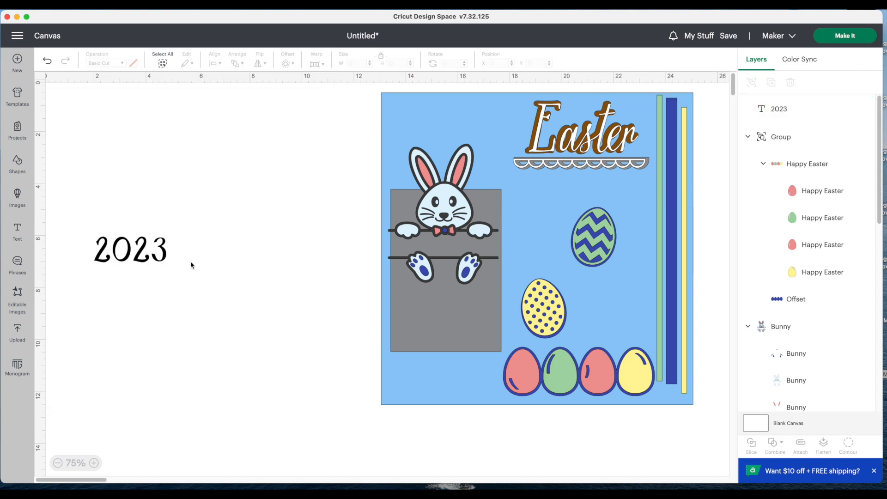
left_click_drag(141, 256, 244, 322)
Step: Move the gray rectangle and the blue background square off the design and delete both
left_click_drag(426, 310, 237, 261)
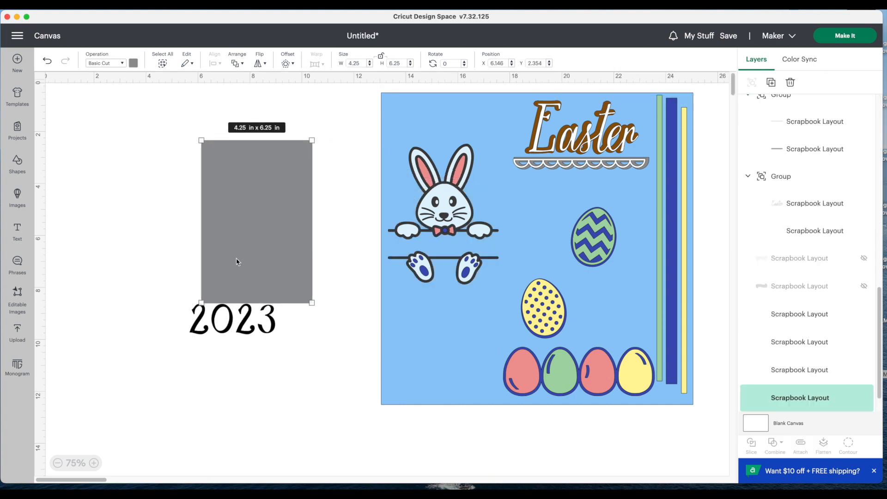
key("Delete")
left_click_drag(414, 343, 152, 340)
key("Delete")
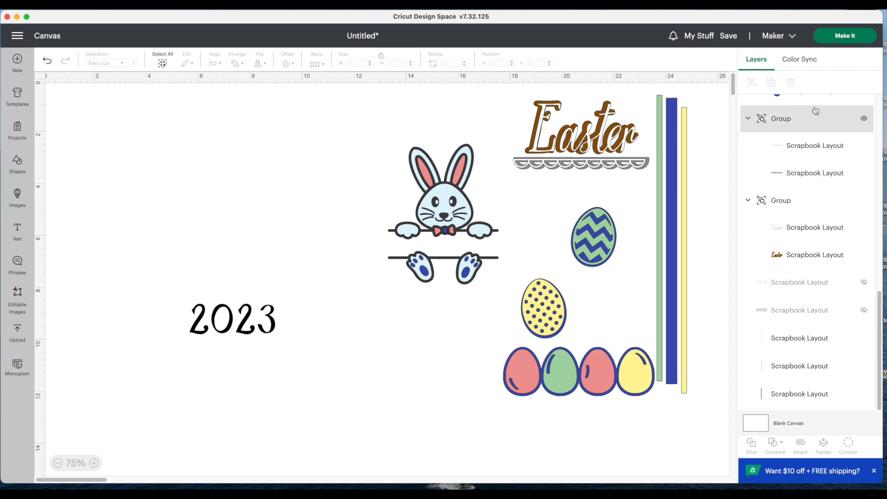
Step: Use Color Sync to match the bunny's dark gray outline layer to the black #000000 of the 2023 text
left_click(796, 63)
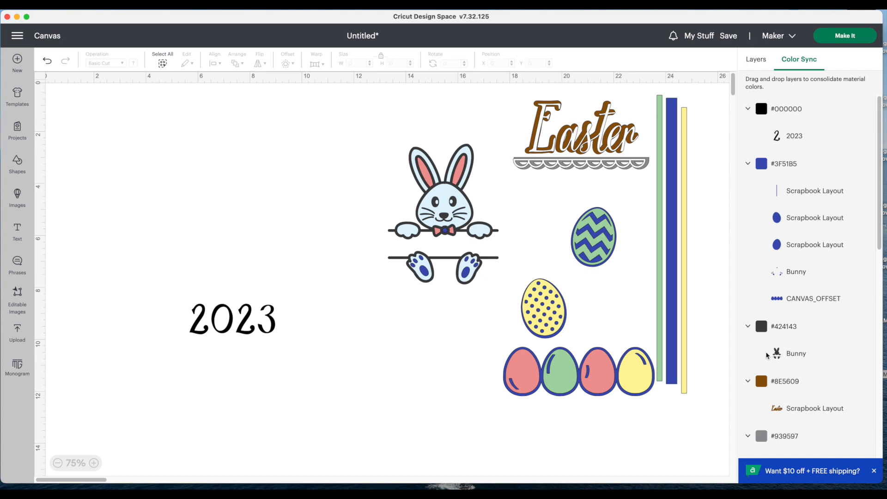
left_click_drag(790, 354, 784, 113)
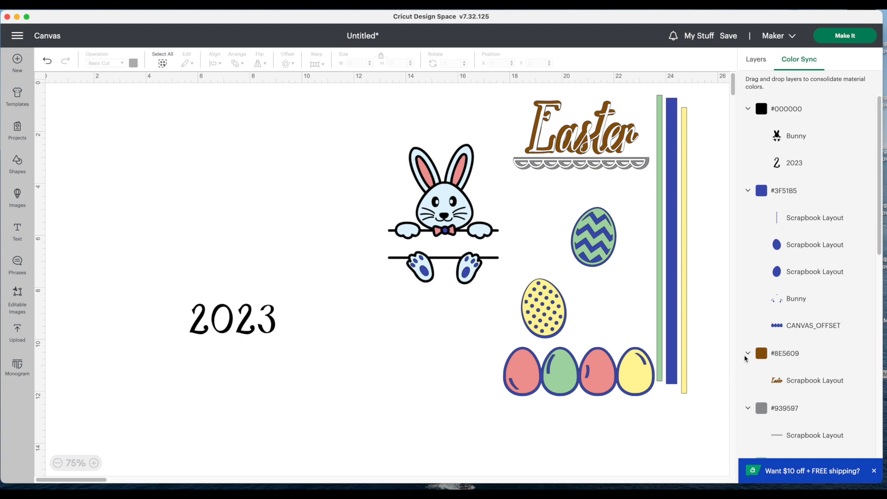
scroll(793, 371, "down", 3)
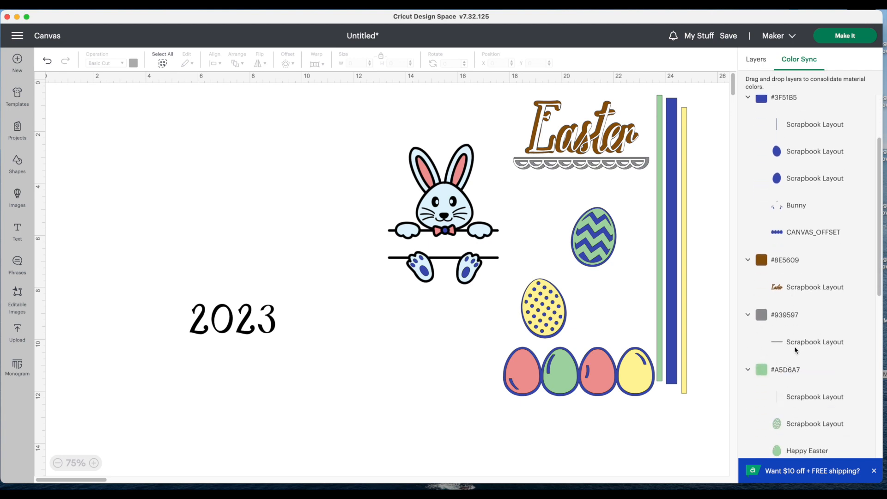
Step: Review the remaining material color groups and send the project to mat preparation
scroll(816, 332, "down", 5)
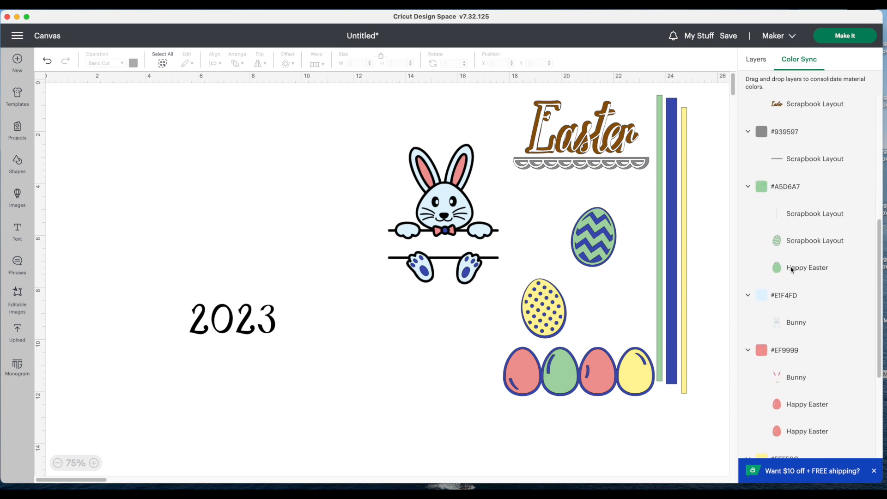
scroll(809, 360, "down", 4)
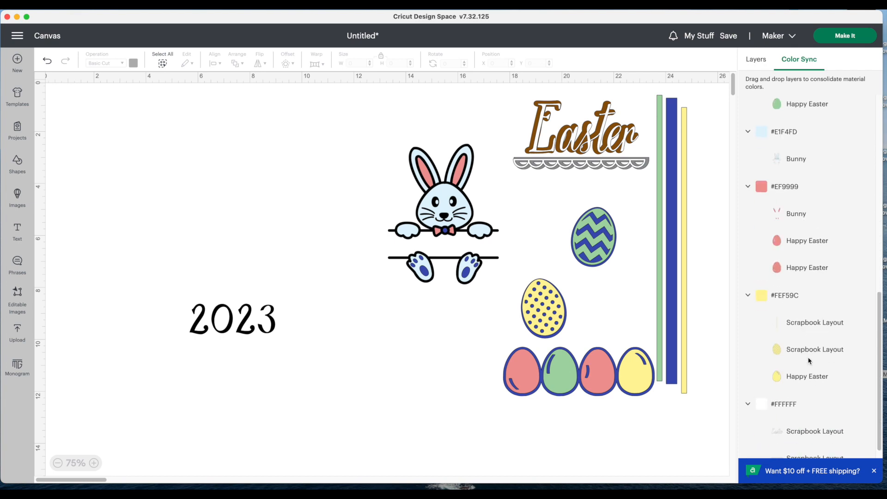
scroll(806, 339, "down", 1)
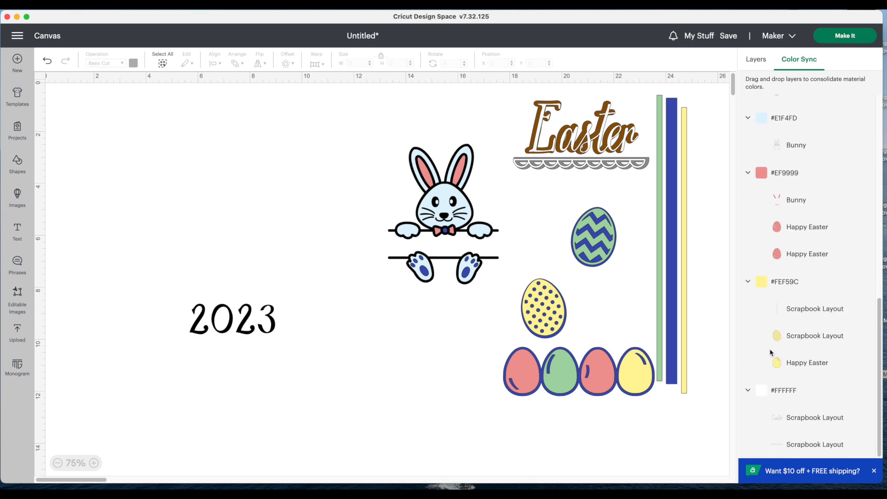
left_click(845, 35)
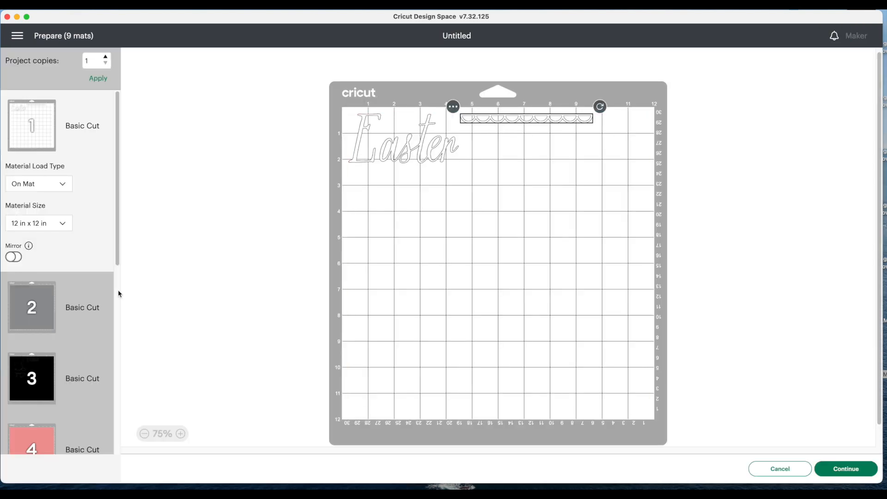
Step: Move the Easter title backing from the brown mat 5 to the white mat 1
scroll(118, 294, "down", 10)
scroll(114, 292, "up", 10)
scroll(113, 294, "down", 5)
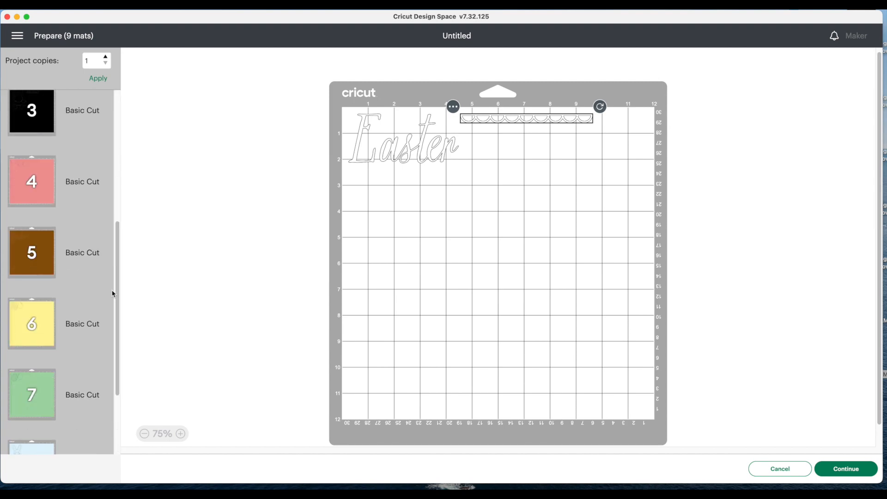
left_click(37, 262)
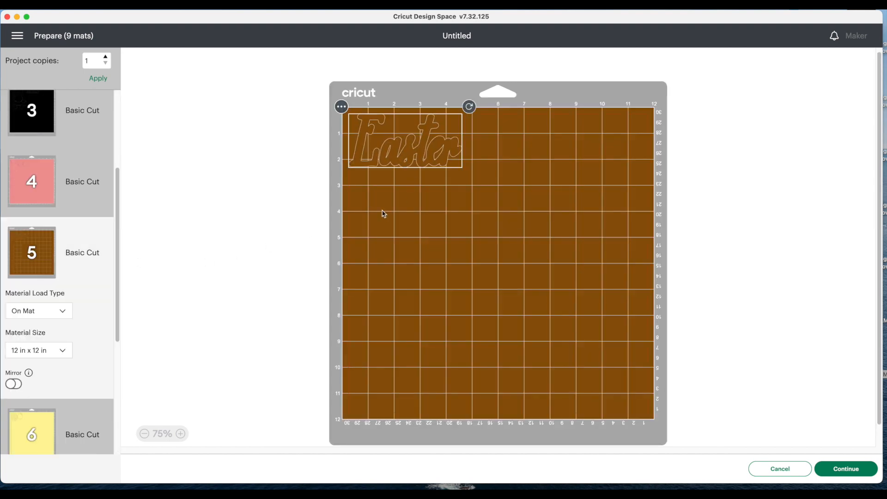
left_click(341, 108)
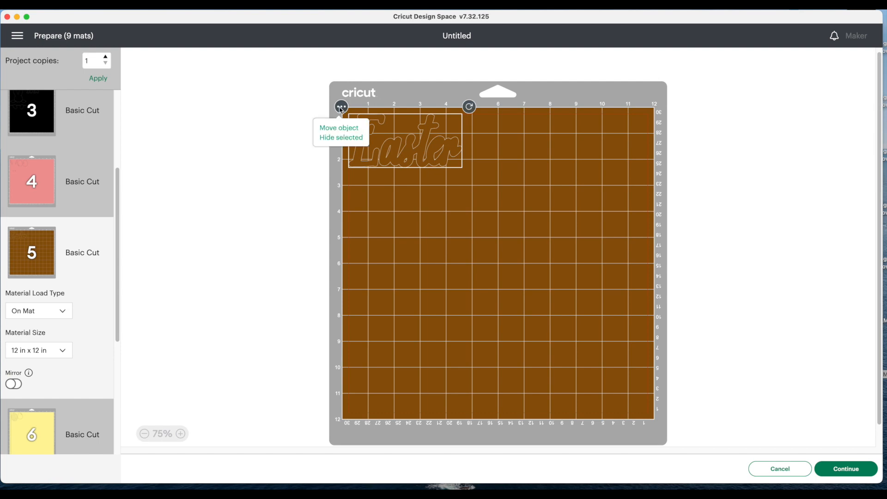
left_click(340, 132)
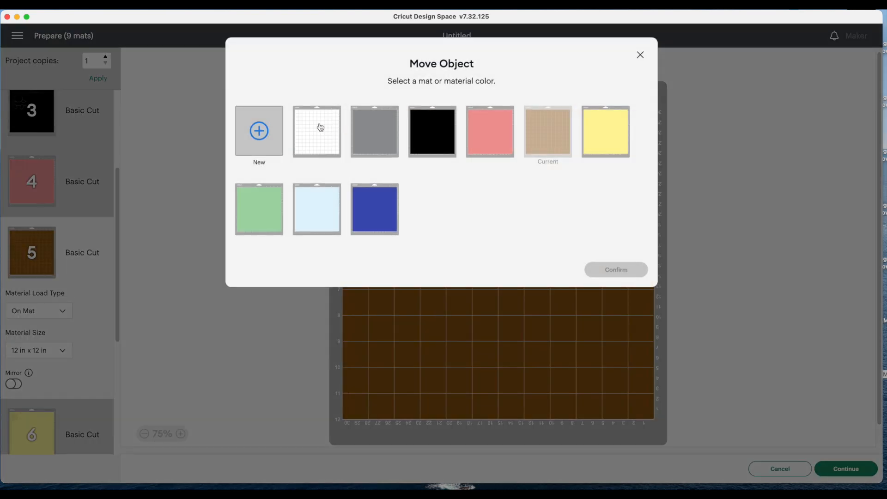
left_click(319, 128)
left_click(616, 270)
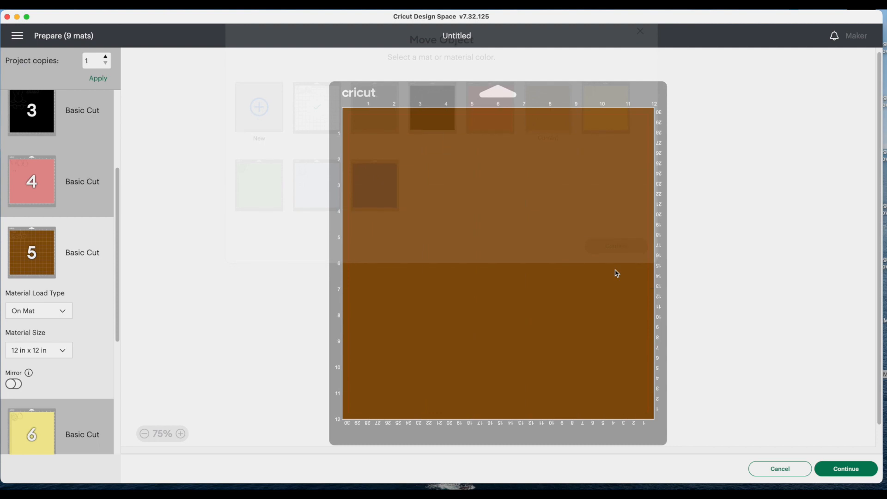
Step: Arrange the white mat with the Easter backing in the lower-right corner, the thin lettering in the upper-left corner, and the scalloped strip beneath the lettering
left_click_drag(415, 161, 598, 395)
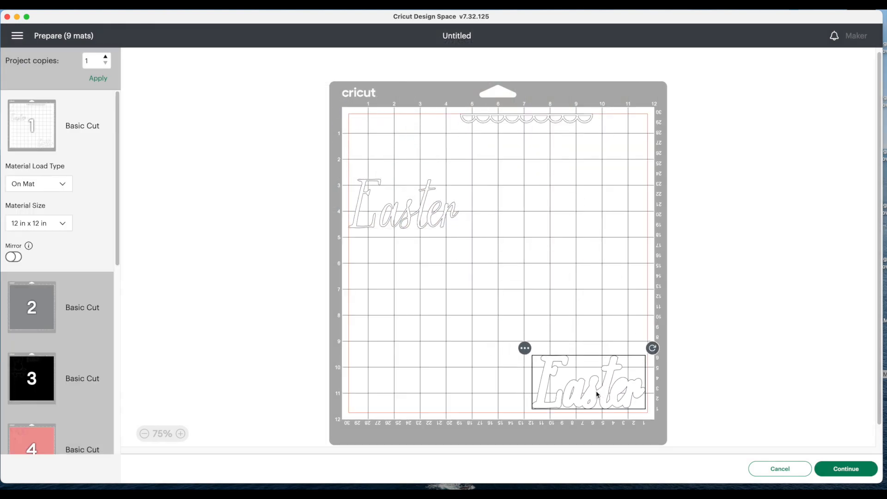
left_click_drag(412, 219, 416, 157)
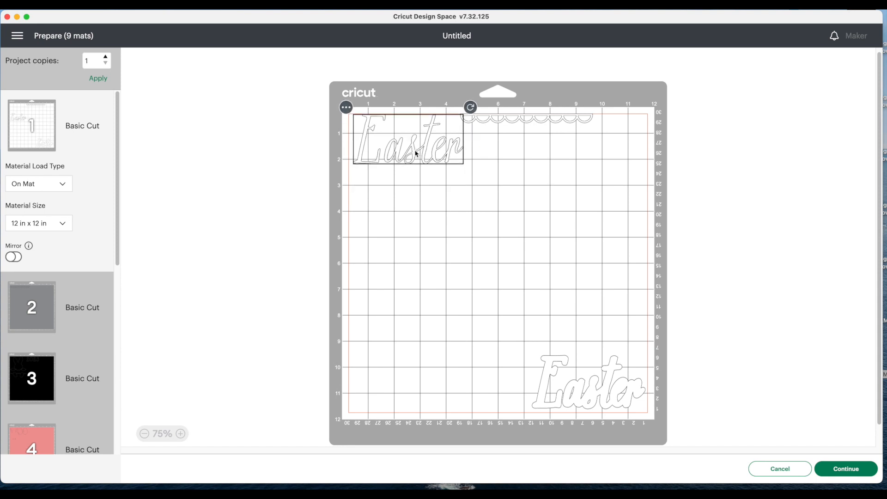
left_click_drag(507, 123, 400, 183)
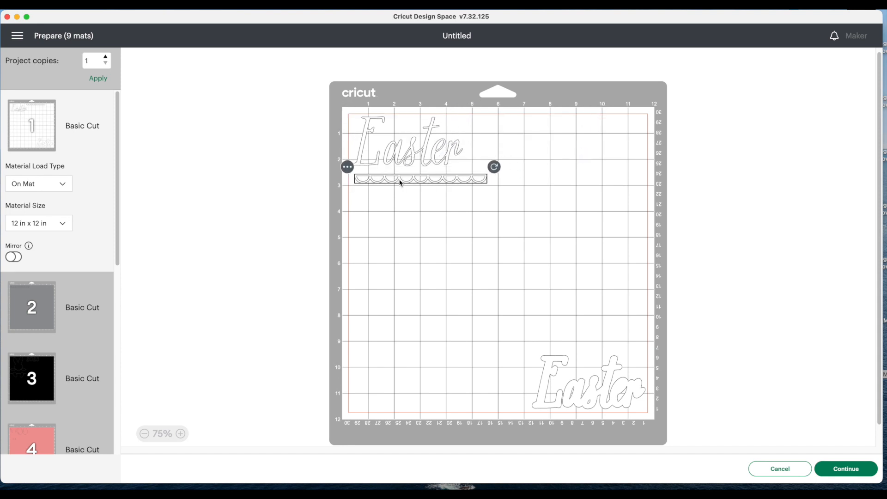
Step: Move the scalloped border from the gray mat 2 to the black mat 3 and place it in that mat's lower-right corner
left_click(26, 310)
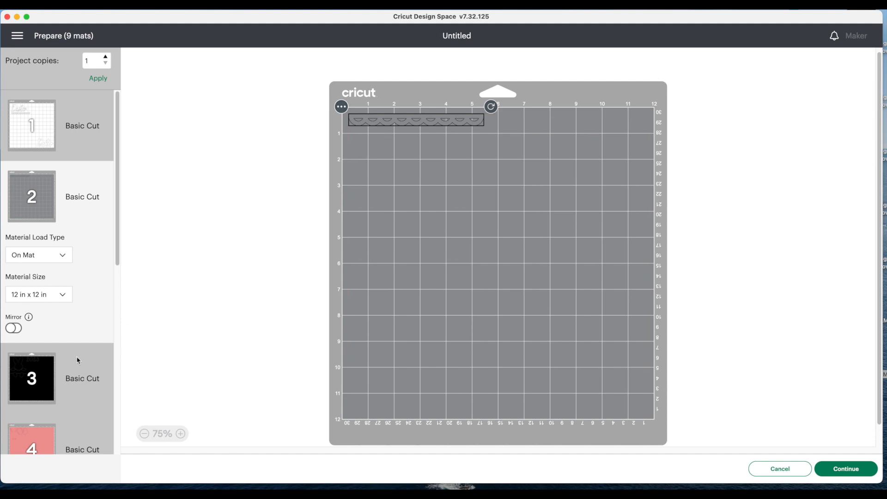
left_click(40, 375)
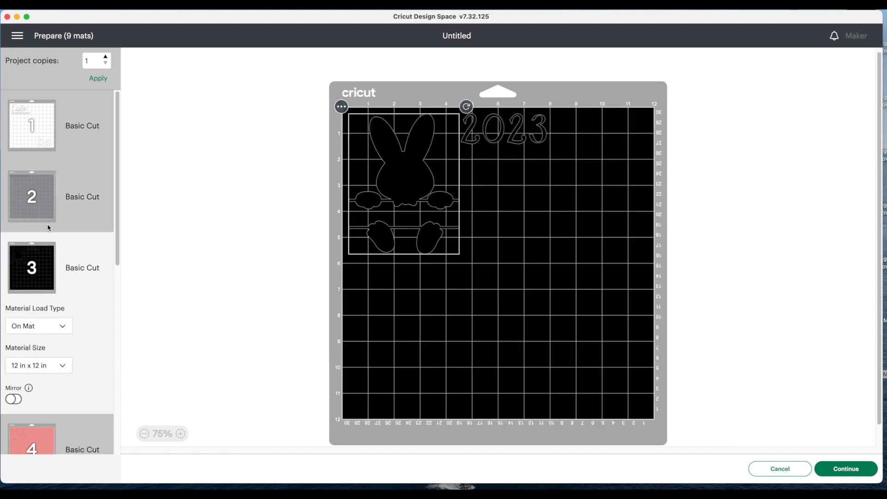
left_click(42, 204)
left_click(341, 107)
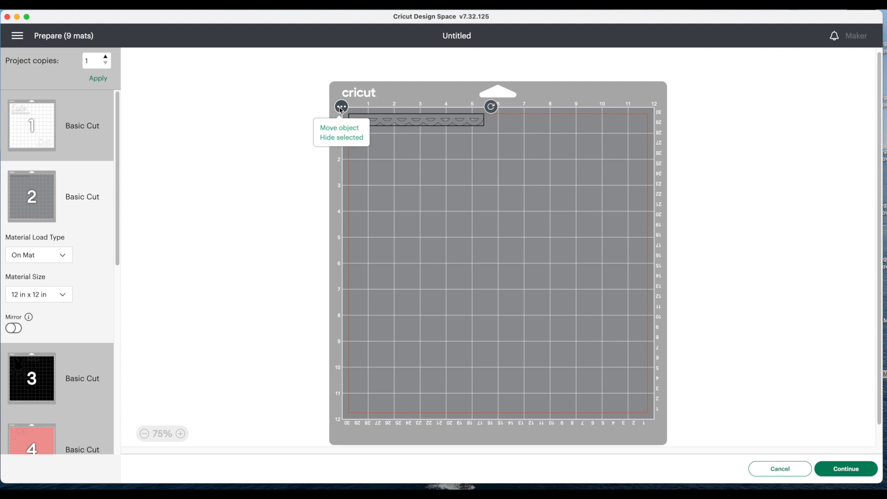
left_click(340, 128)
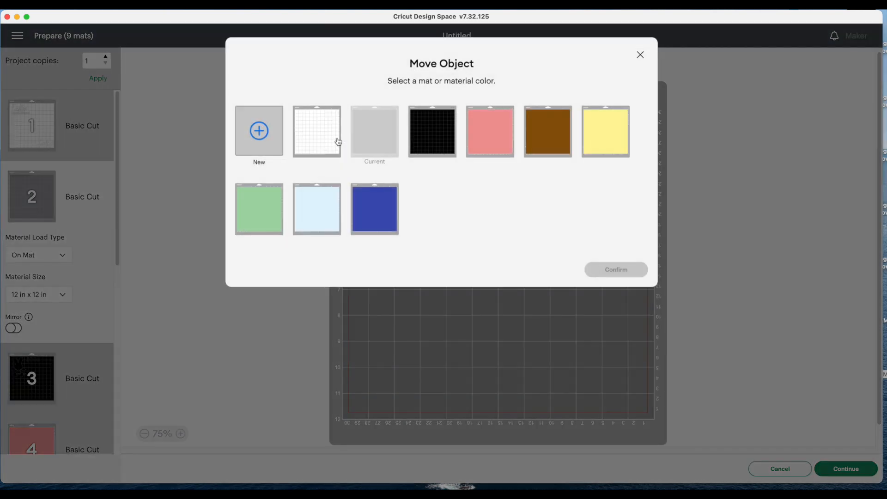
left_click(427, 140)
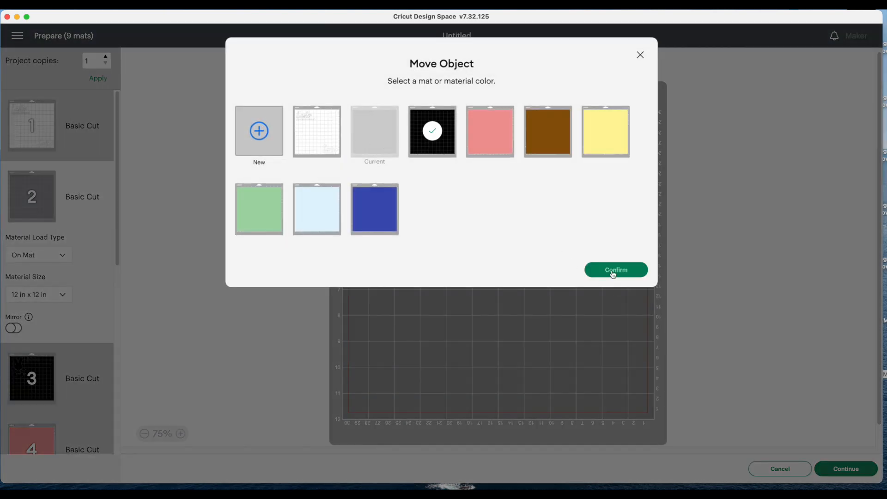
left_click(613, 272)
left_click(475, 162)
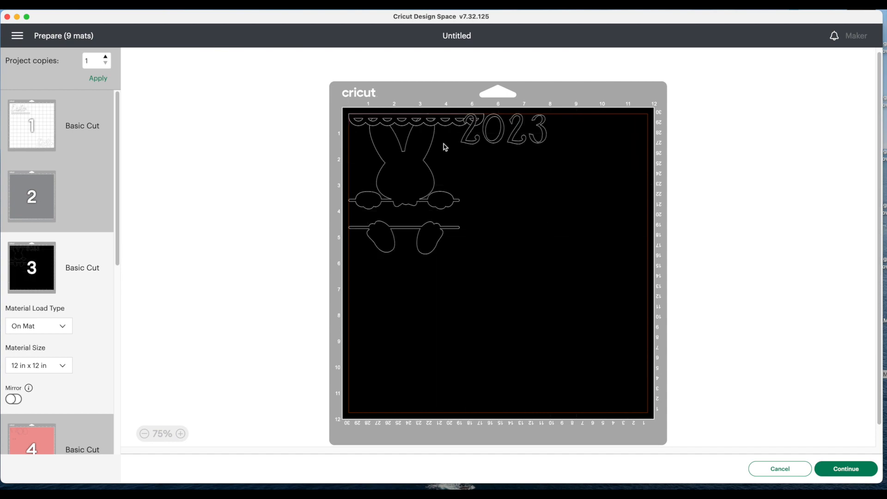
left_click_drag(439, 124, 605, 406)
Step: Examine the piece layouts on mats 4 through 9 and return to the white mat 1
scroll(72, 334, "down", 3)
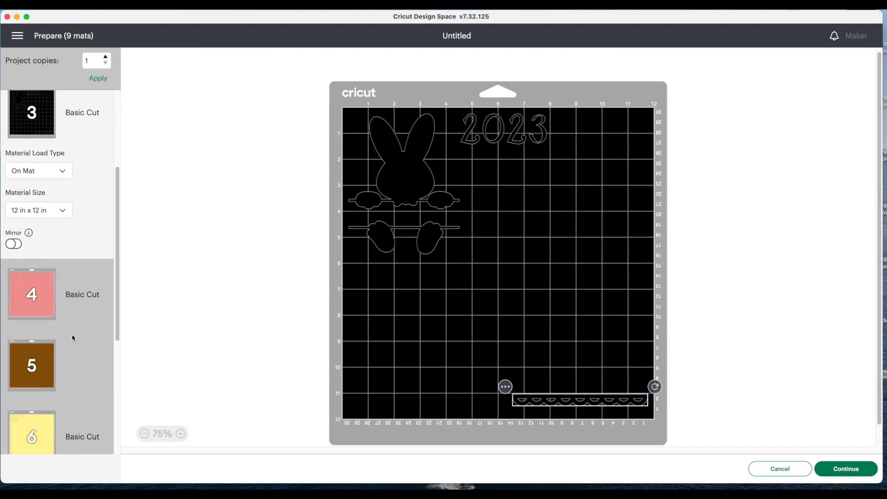
left_click(36, 295)
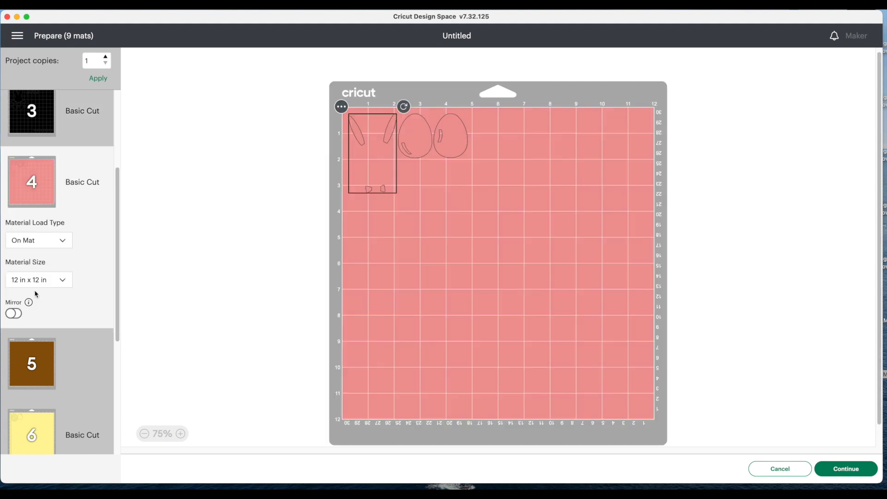
left_click(36, 363)
scroll(60, 357, "down", 3)
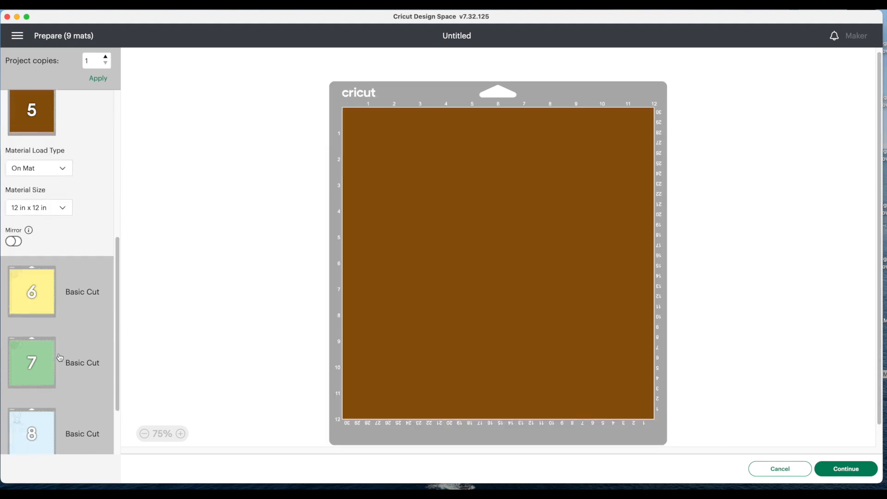
left_click(50, 304)
left_click(33, 364)
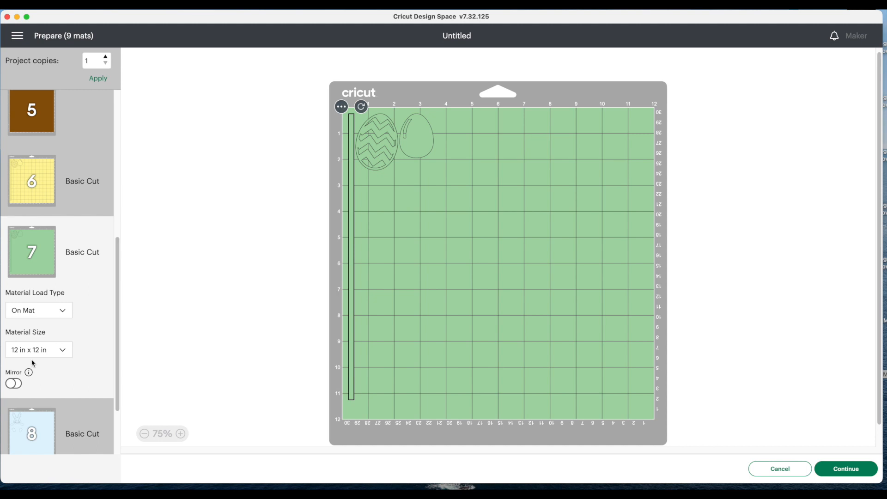
left_click(34, 434)
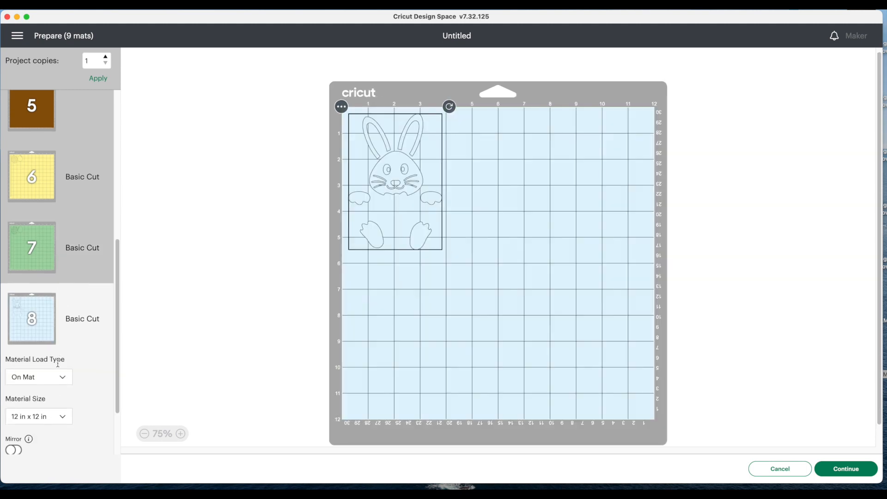
scroll(58, 363, "down", 2)
left_click(30, 416)
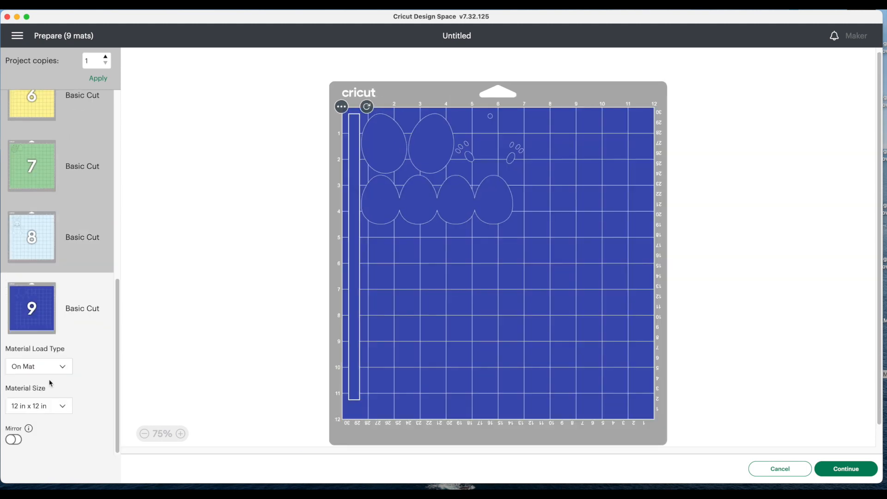
scroll(51, 383, "up", 10)
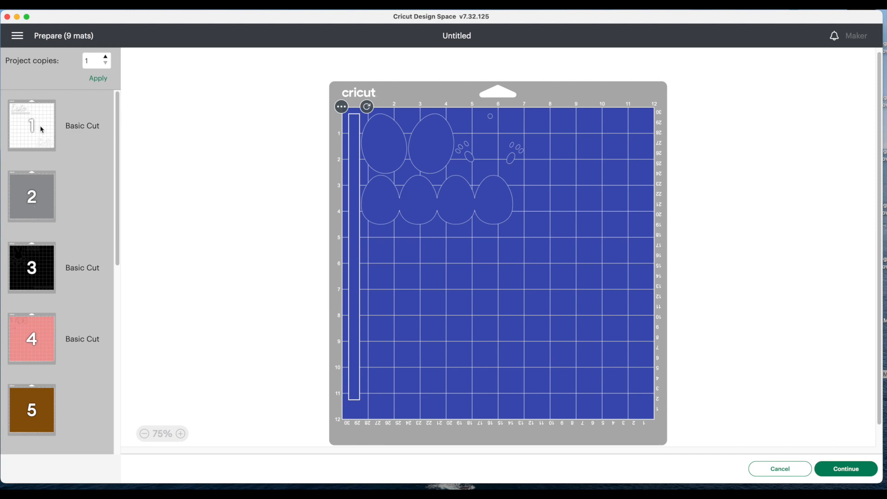
left_click(42, 130)
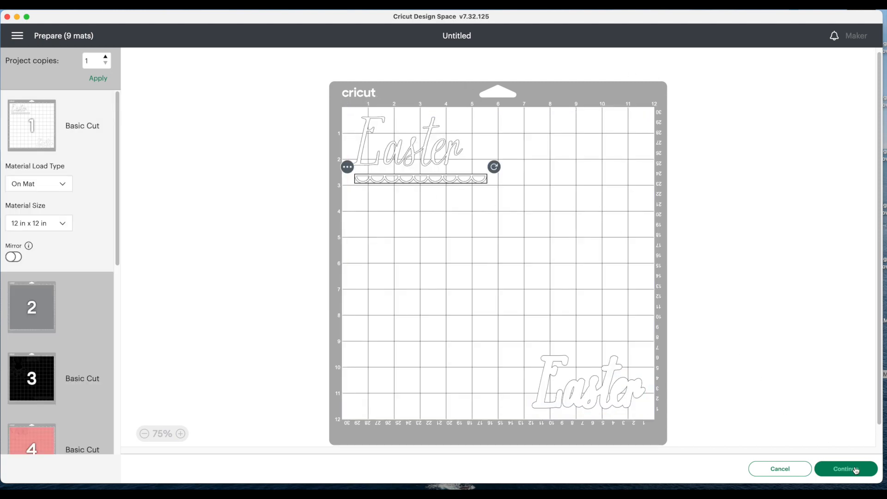